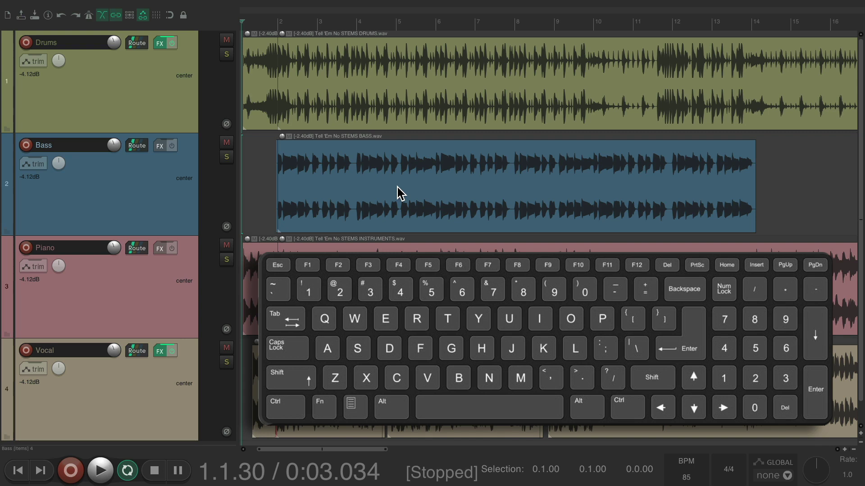
# Play and stop the project, open the Drums track's ReaEQ, and audition playback once more with the plug-in window open.
pyautogui.press('space')
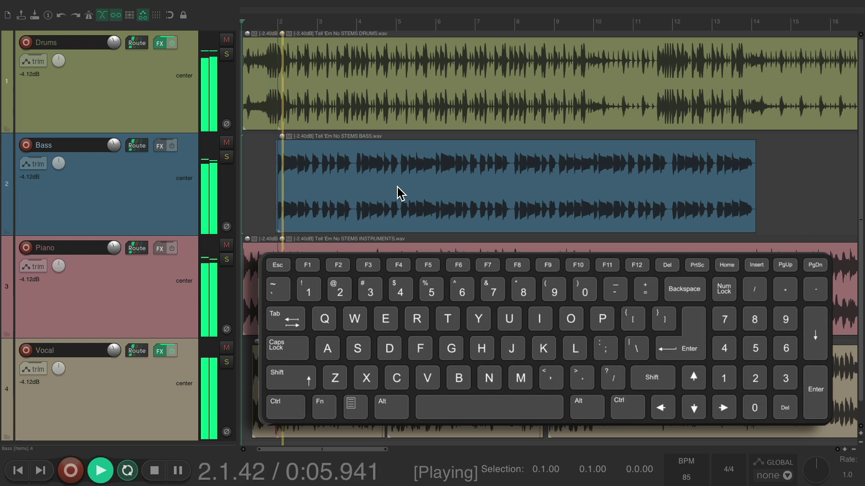
pyautogui.press('space')
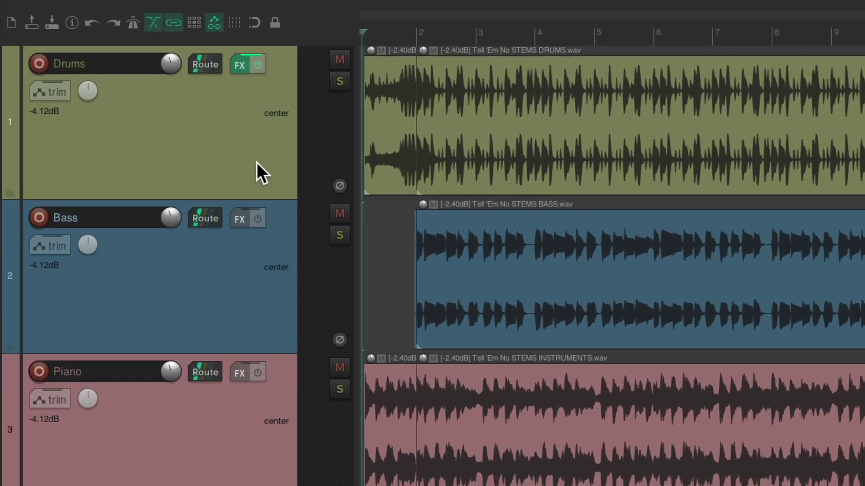
pyautogui.click(243, 66)
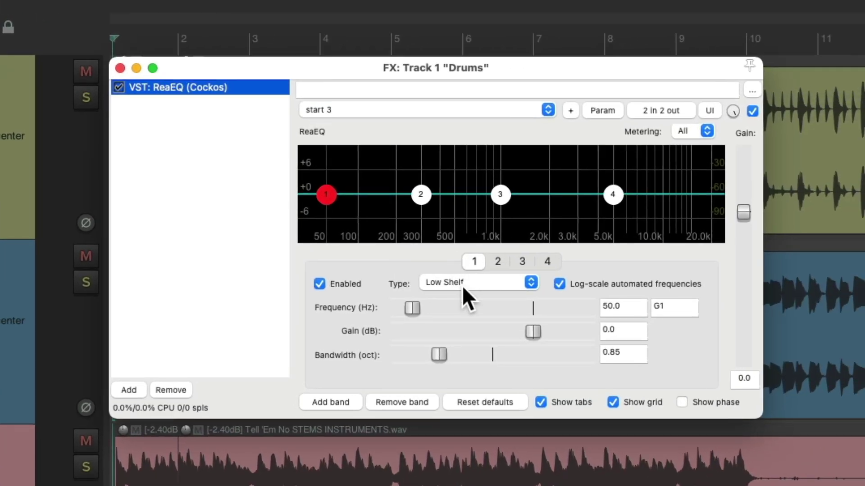
pyautogui.press('space')
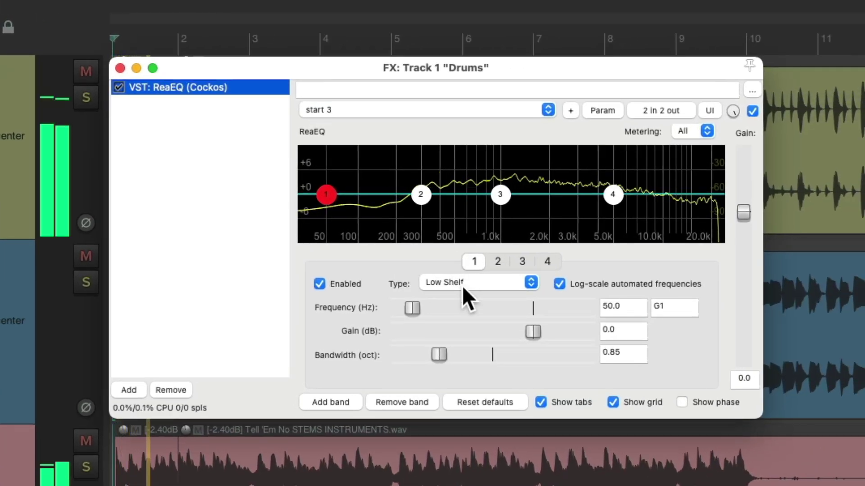
pyautogui.press('space')
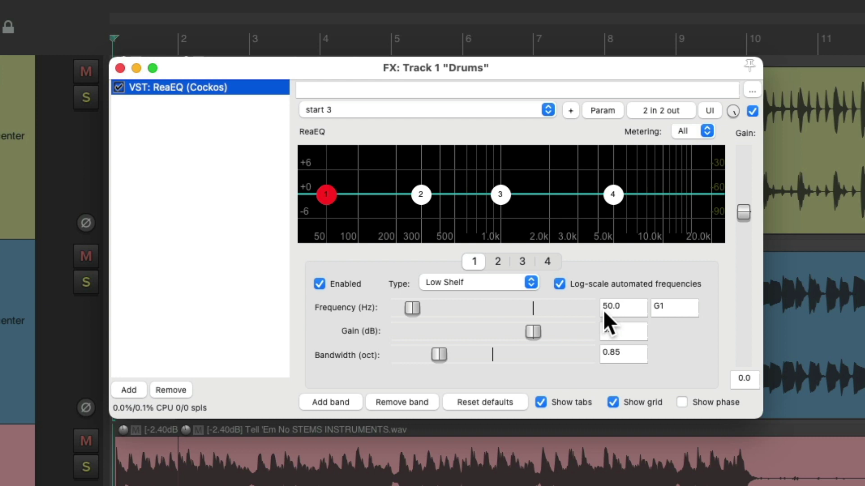
# Set the frequency of band 1 in the Drums track's ReaEQ to 75 Hz and check playback.
pyautogui.click(626, 306)
pyautogui.doubleClick(626, 306)
pyautogui.write('75')
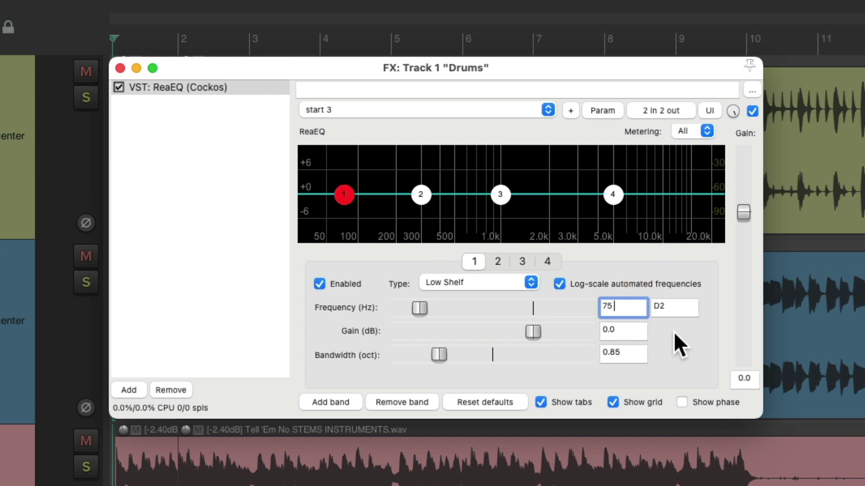
pyautogui.press('Return')
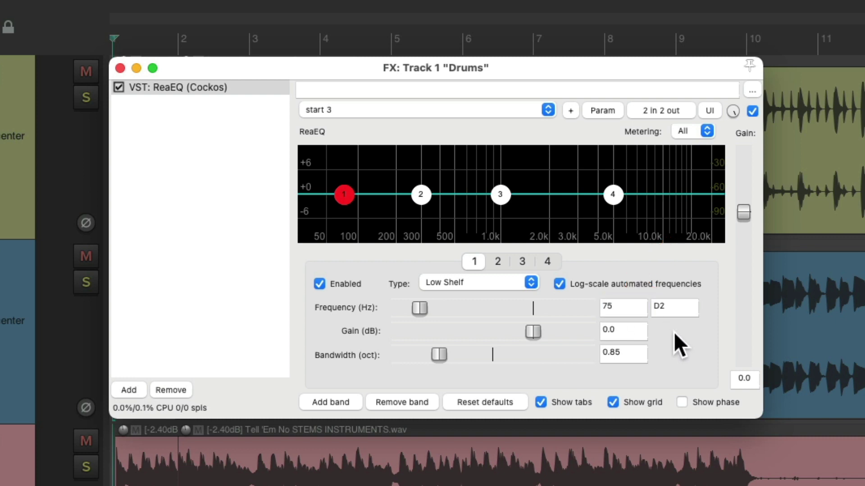
pyautogui.press('space')
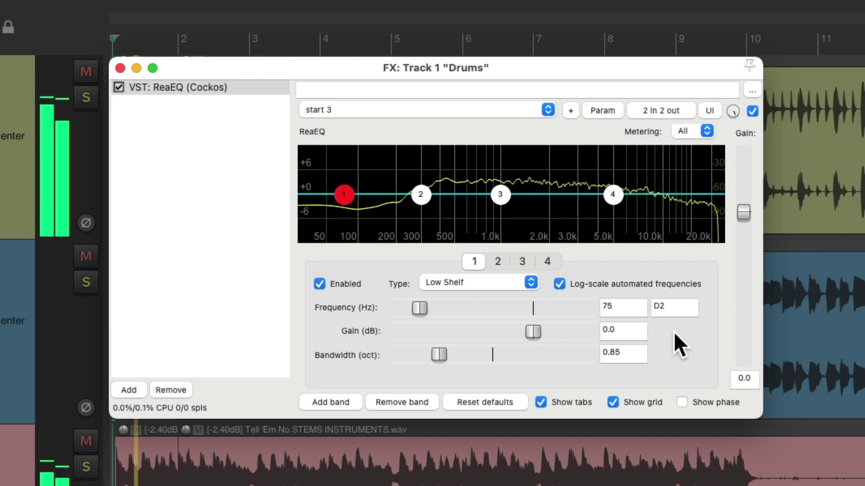
pyautogui.press('space')
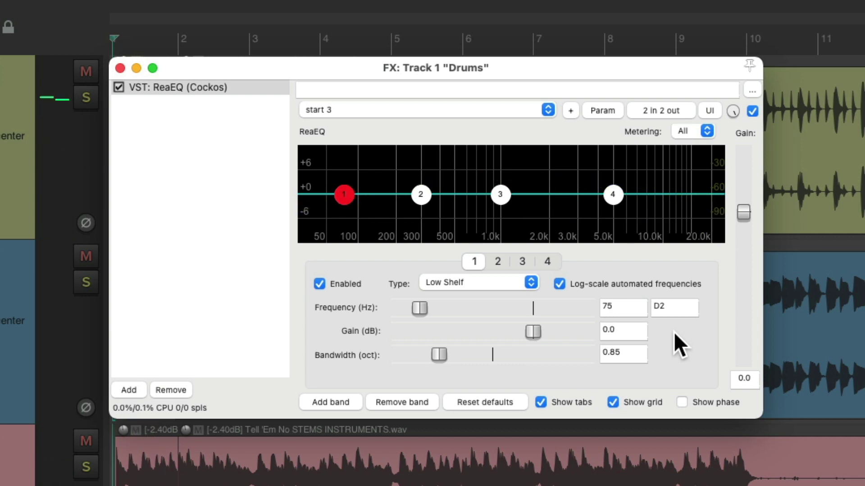
pyautogui.click(624, 335)
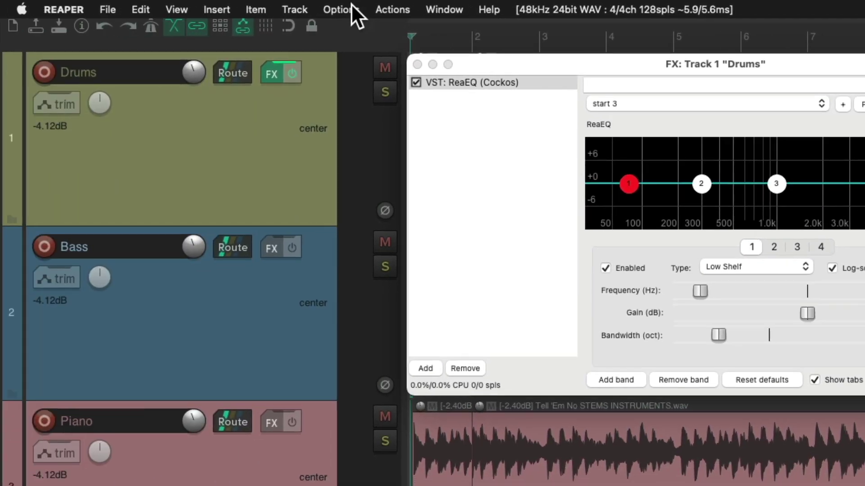
# Enable the keyboard preference "When space key is pressed in plug-in text fields, send to main window" and apply it.
pyautogui.click(351, 3)
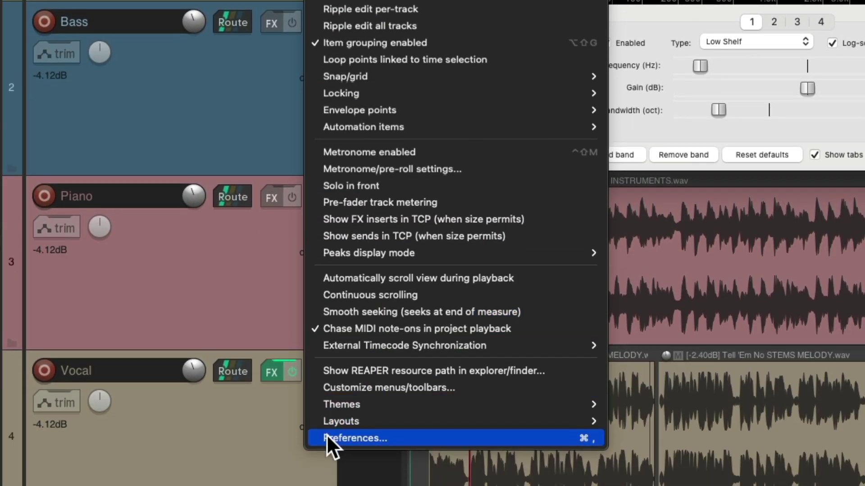
pyautogui.click(319, 439)
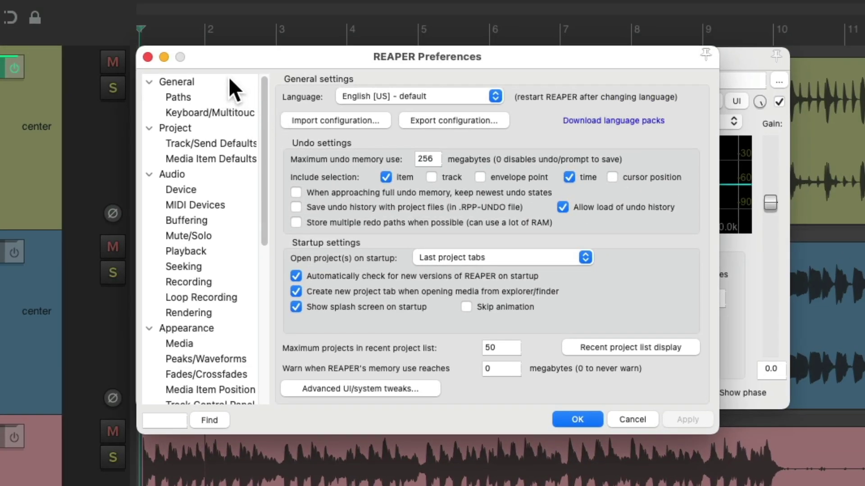
pyautogui.click(239, 111)
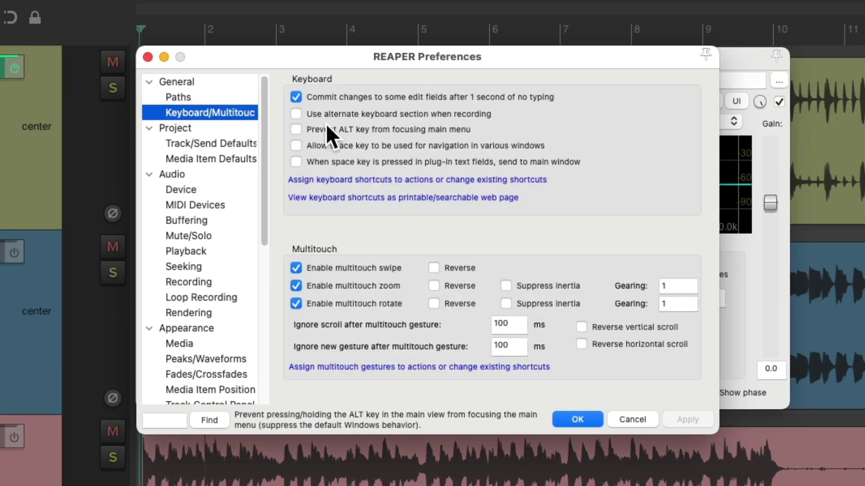
pyautogui.click(297, 163)
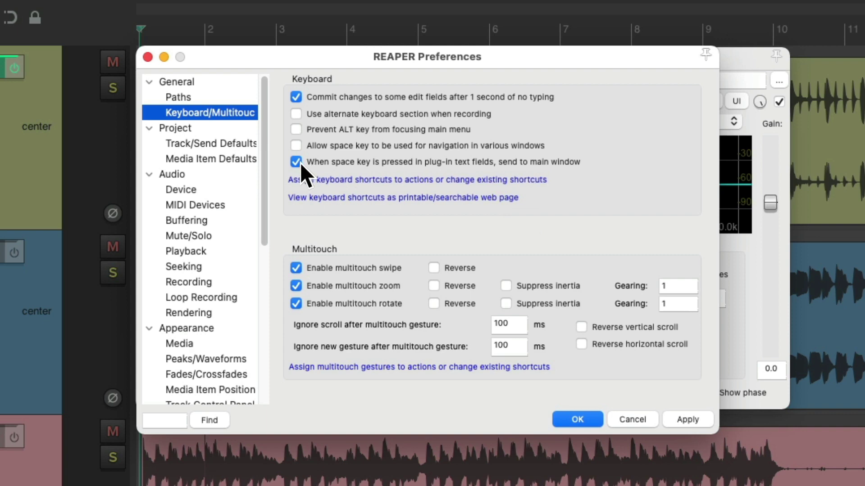
pyautogui.click(567, 419)
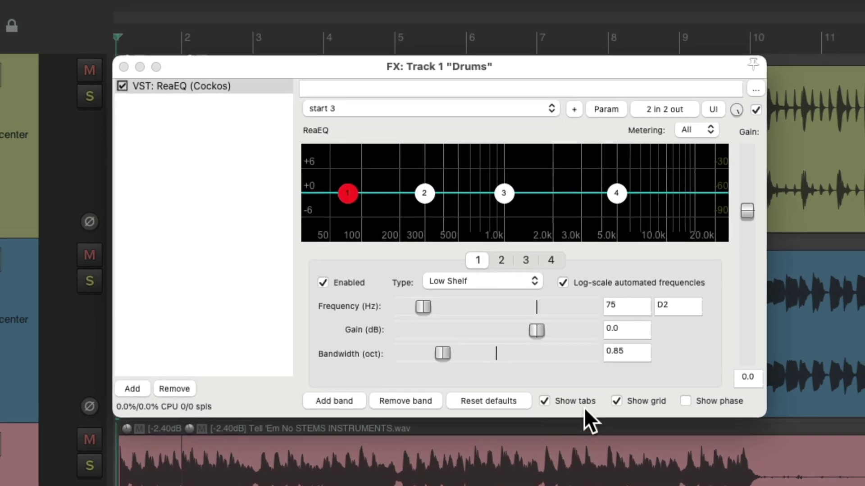
# Test starting and stopping playback while ReaEQ's band 1 frequency value is being edited.
pyautogui.click(630, 307)
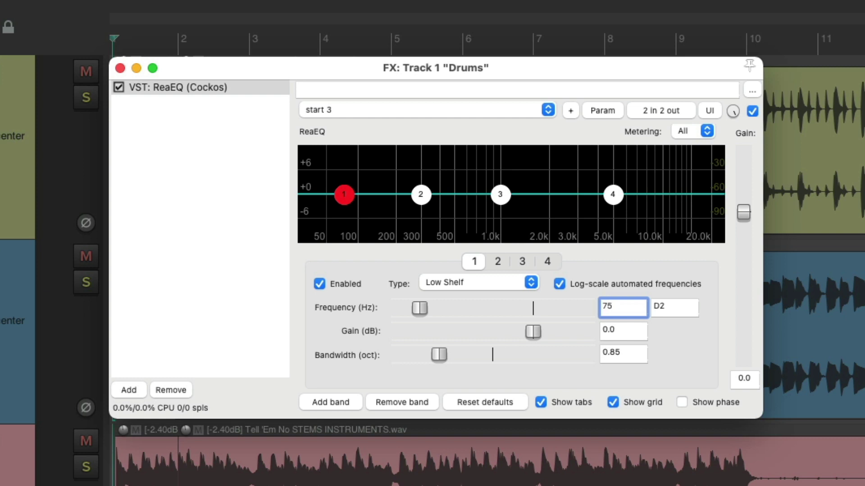
pyautogui.press('space')
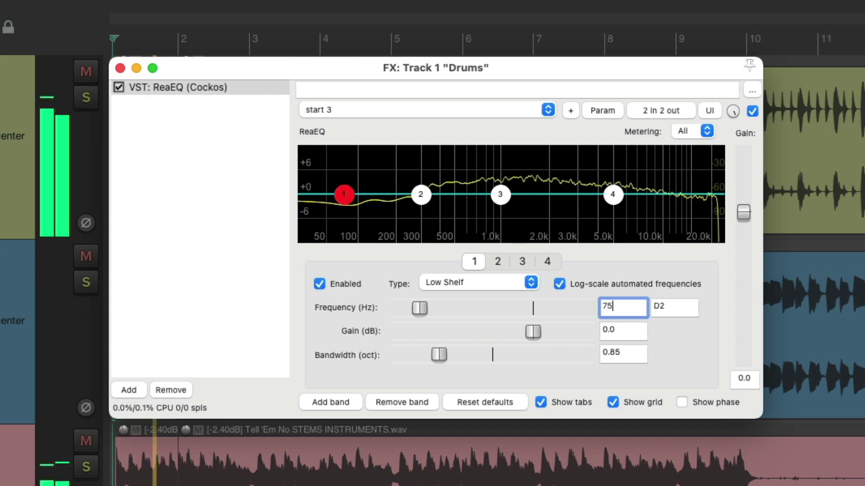
pyautogui.press('space')
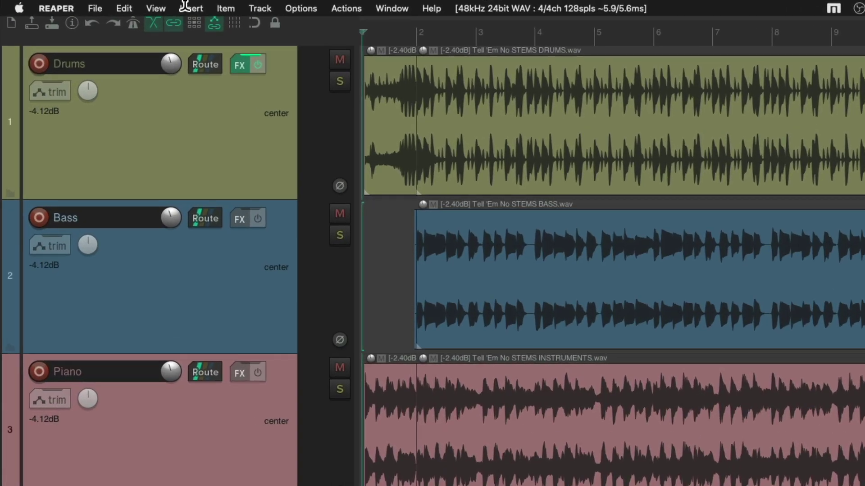
# Open Screensets/Layouts and review its window screensets and track view sets.
pyautogui.click(112, 2)
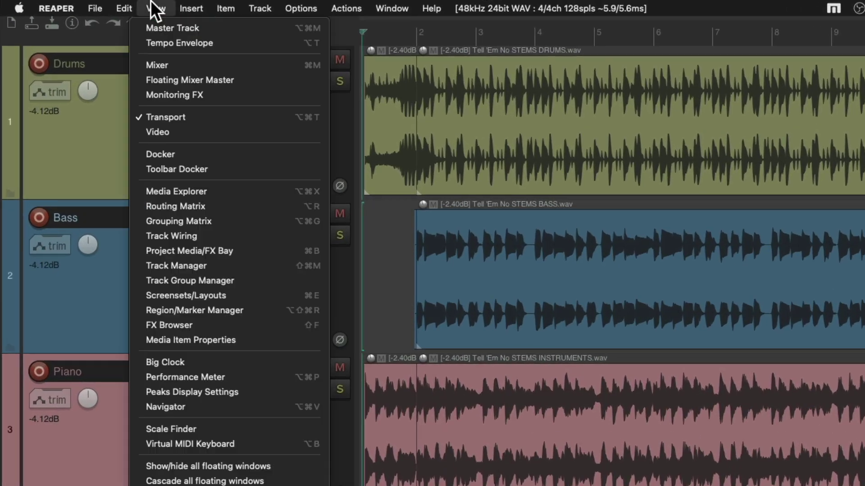
pyautogui.click(144, 297)
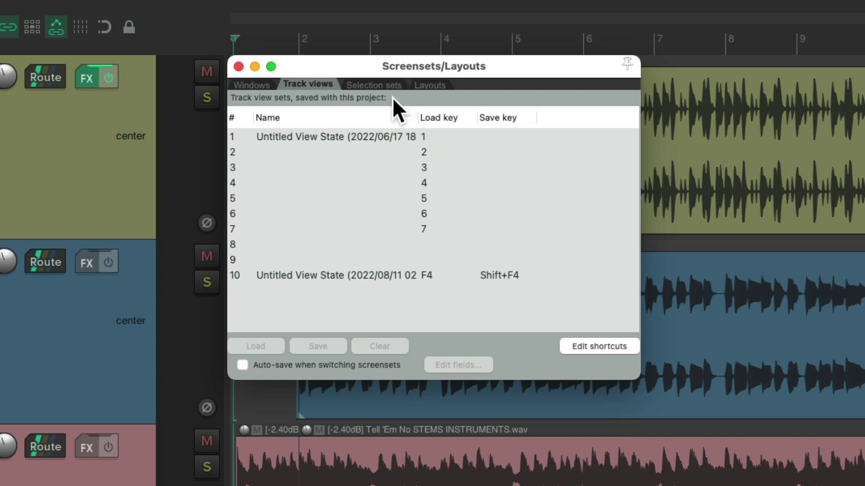
pyautogui.click(380, 84)
pyautogui.click(263, 87)
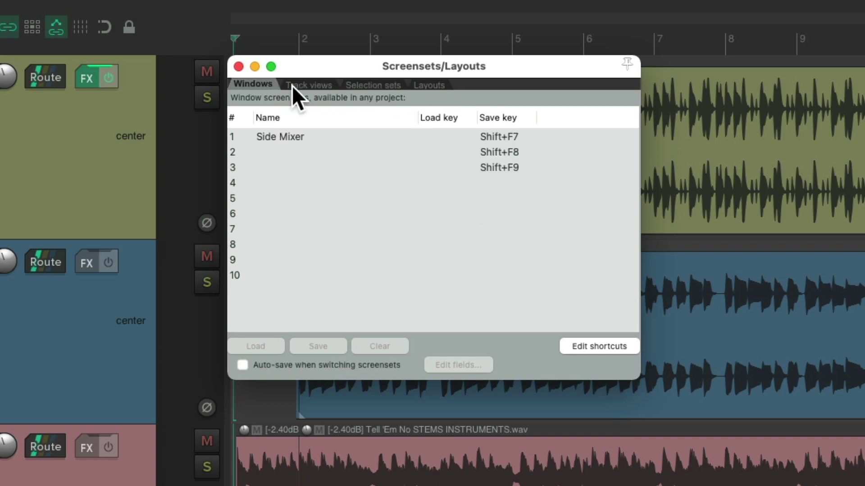
pyautogui.click(309, 84)
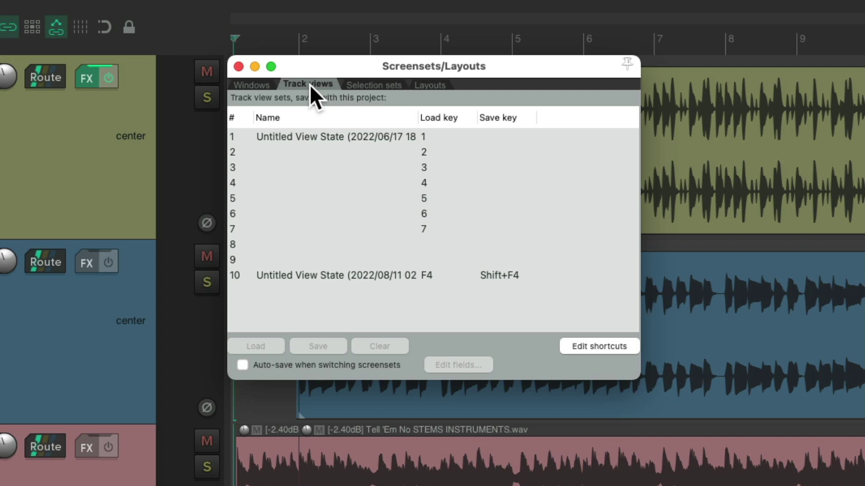
# Return focus to the main window, play and stop the project, and close Screensets/Layouts.
pyautogui.click(175, 30)
pyautogui.press('space')
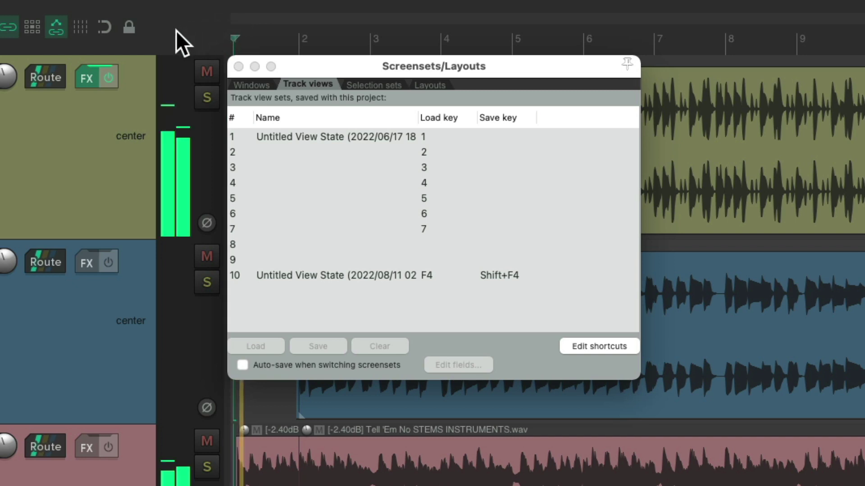
pyautogui.press('space')
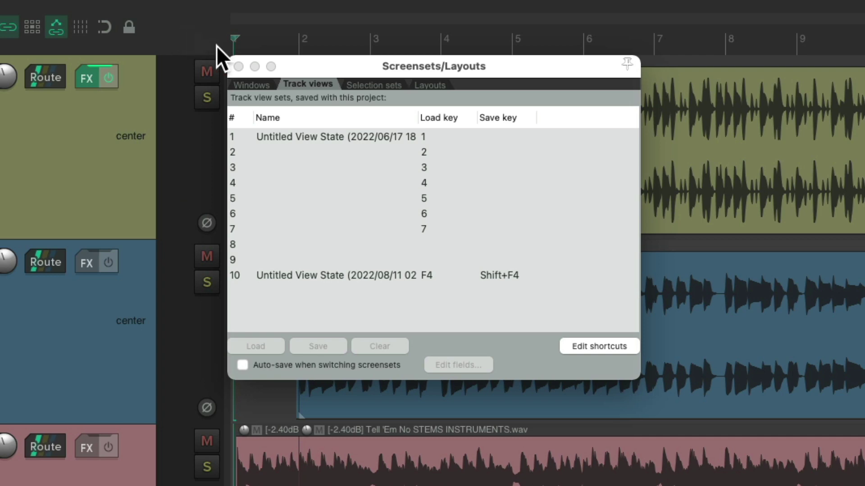
pyautogui.click(238, 66)
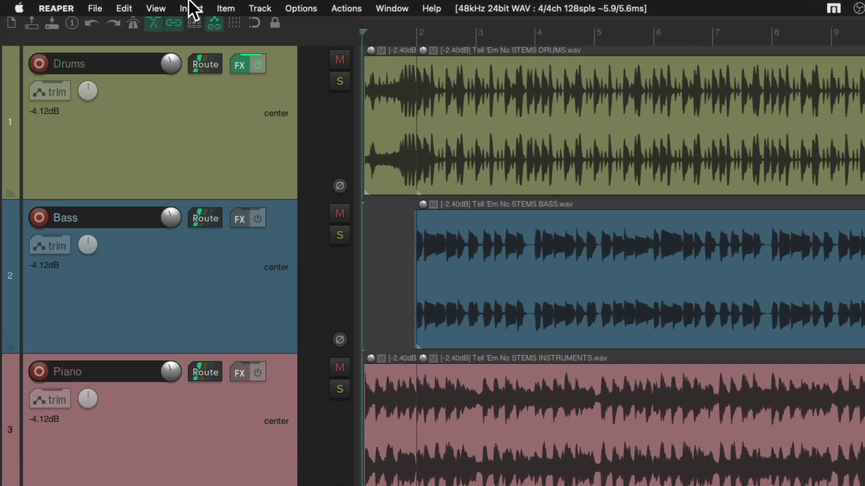
# Open the Track Manager and filter the tracks by "bass", replacing that filter with "piano".
pyautogui.click(157, 7)
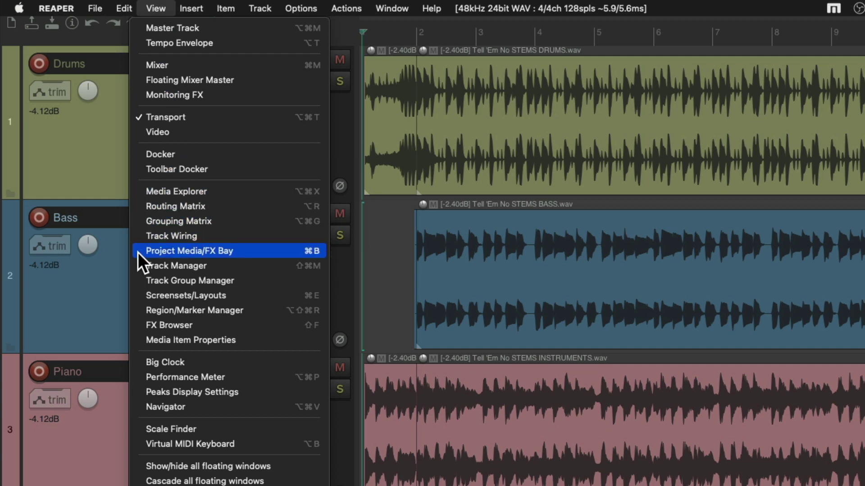
pyautogui.click(137, 263)
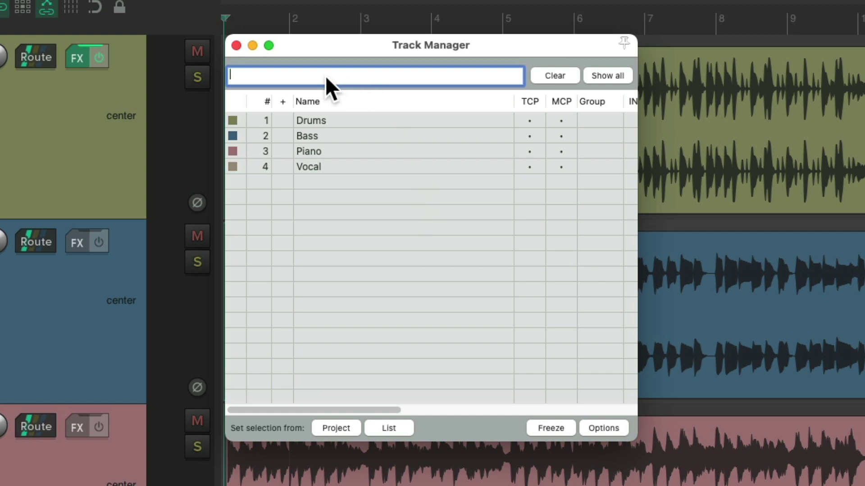
pyautogui.write('bass')
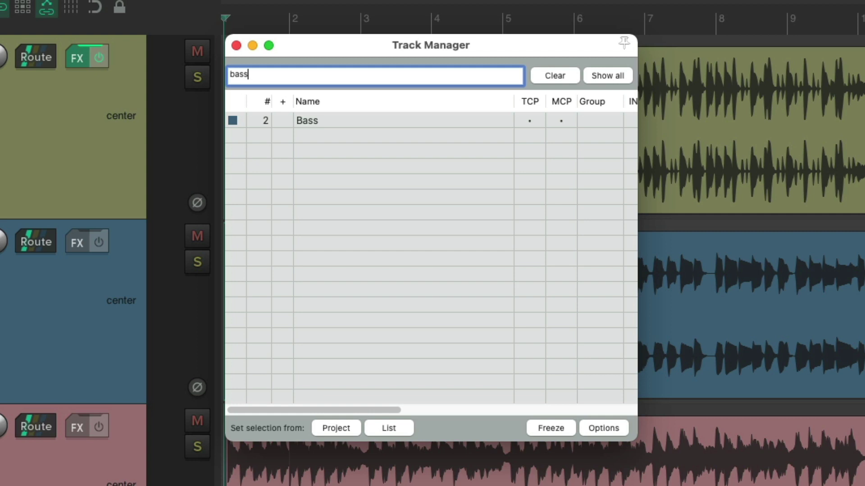
pyautogui.press('BackSpace')
pyautogui.press('BackSpace')
pyautogui.press('BackSpace')
pyautogui.press('BackSpace')
pyautogui.write('piano')
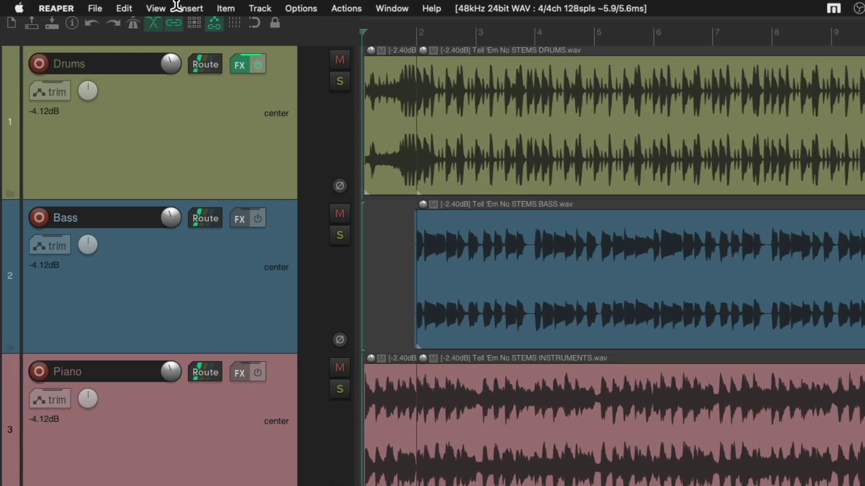
# Open the Project Media/FX Bay.
pyautogui.click(156, 8)
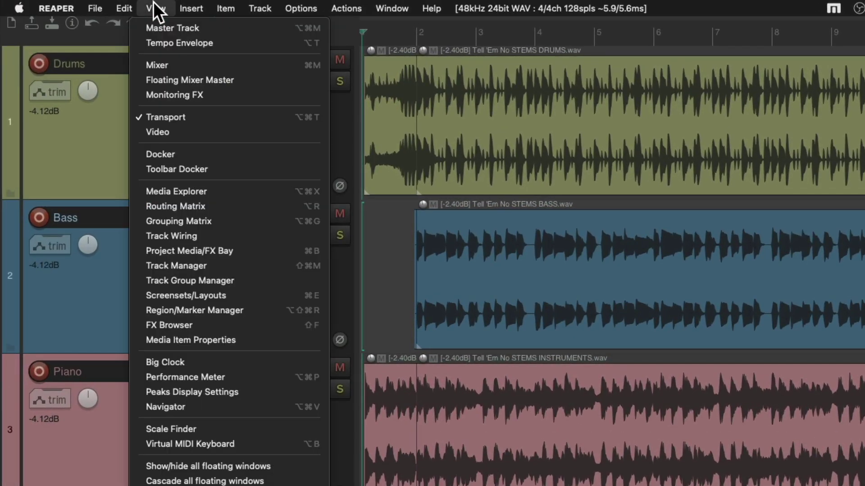
pyautogui.click(144, 251)
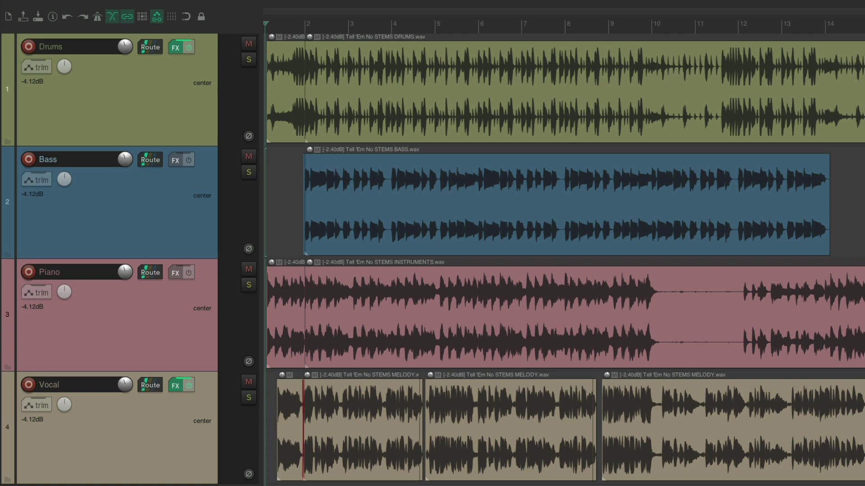
# Open the Bass track's media item properties and try entering ffff as the take name.
pyautogui.doubleClick(391, 168)
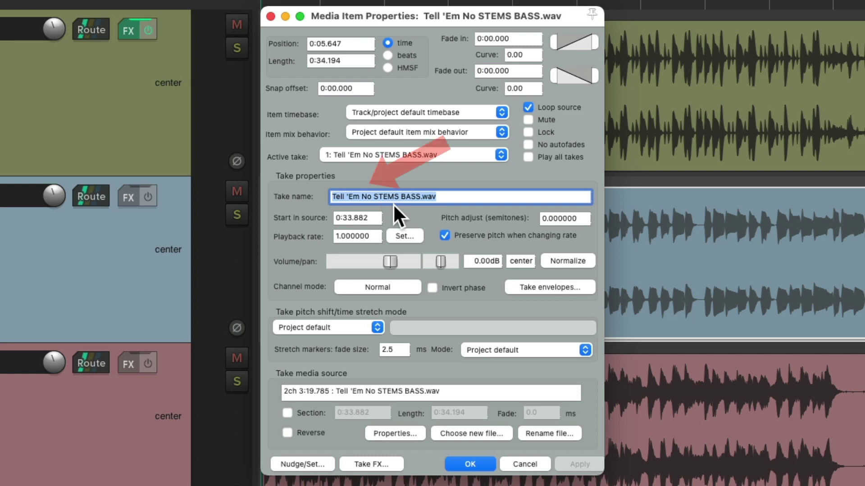
pyautogui.write('ffff')
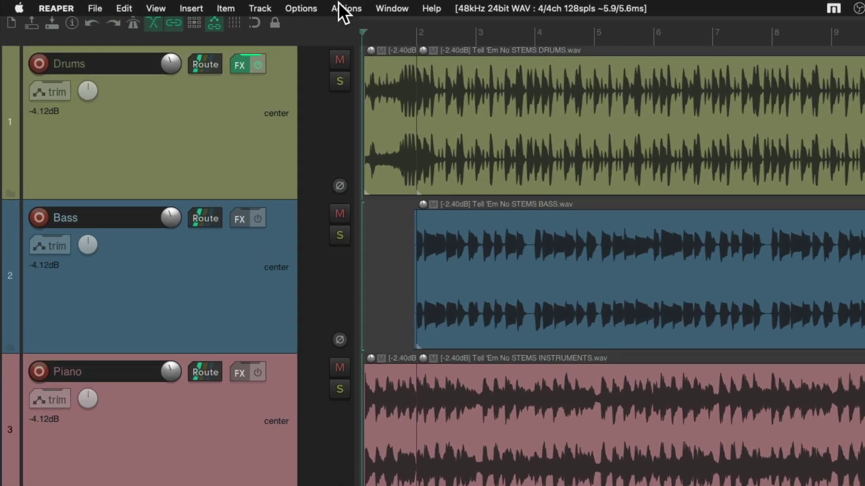
# Open the action list, find the action assigned to the Space shortcut, and select Transport: Play/stop.
pyautogui.click(339, 2)
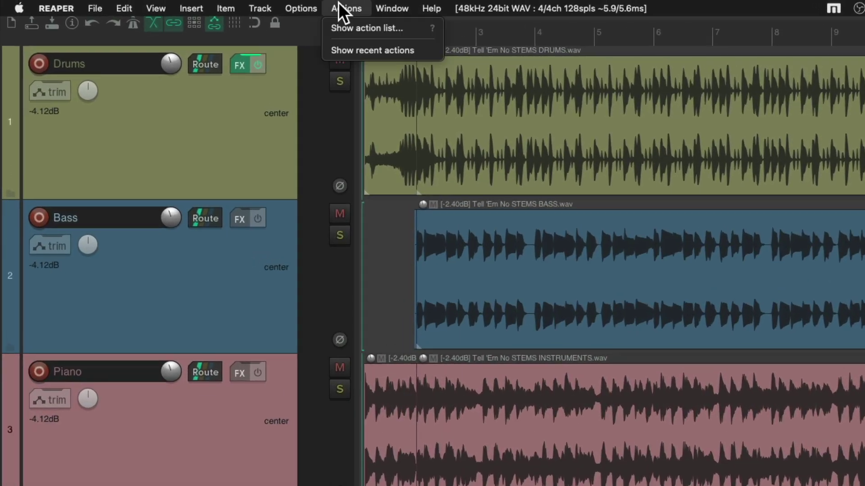
pyautogui.click(324, 25)
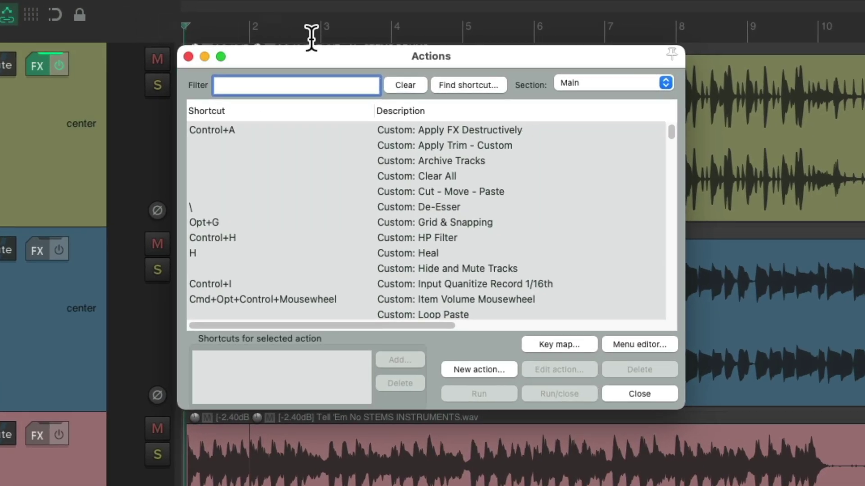
pyautogui.click(457, 88)
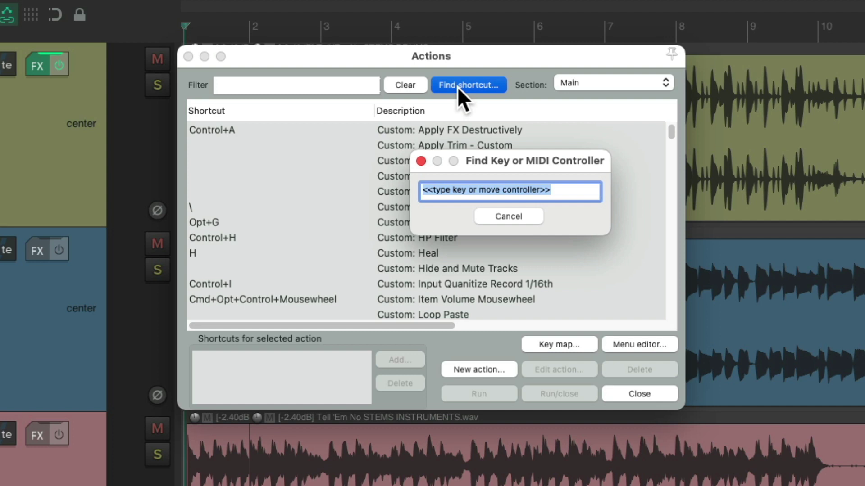
pyautogui.press('space')
pyautogui.scroll(-3, 476, 152)
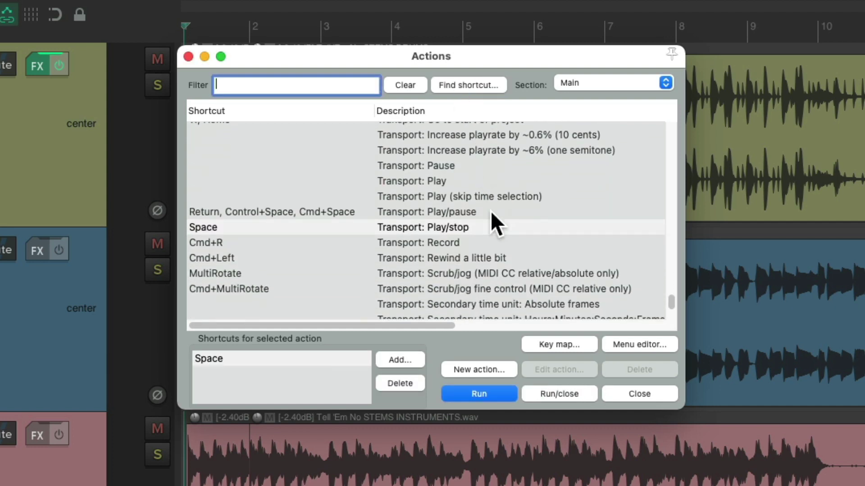
pyautogui.click(487, 228)
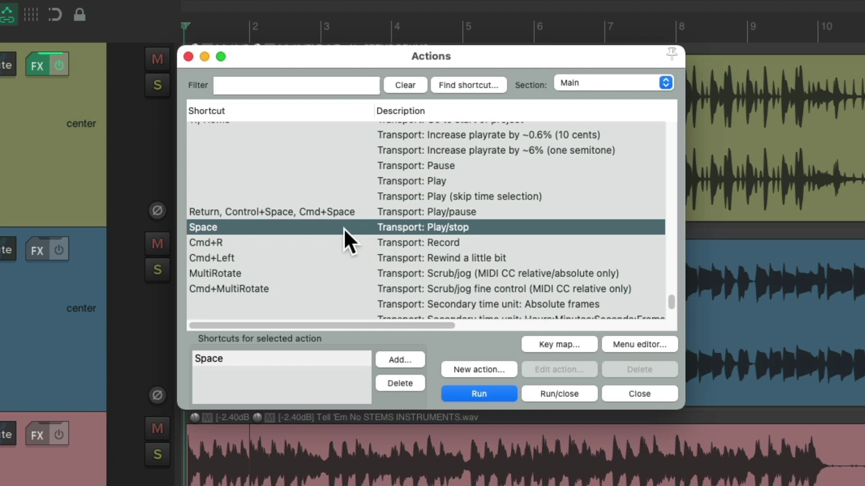
# Set the scope of the Space shortcut for Transport: Play/stop to Global.
pyautogui.doubleClick(274, 356)
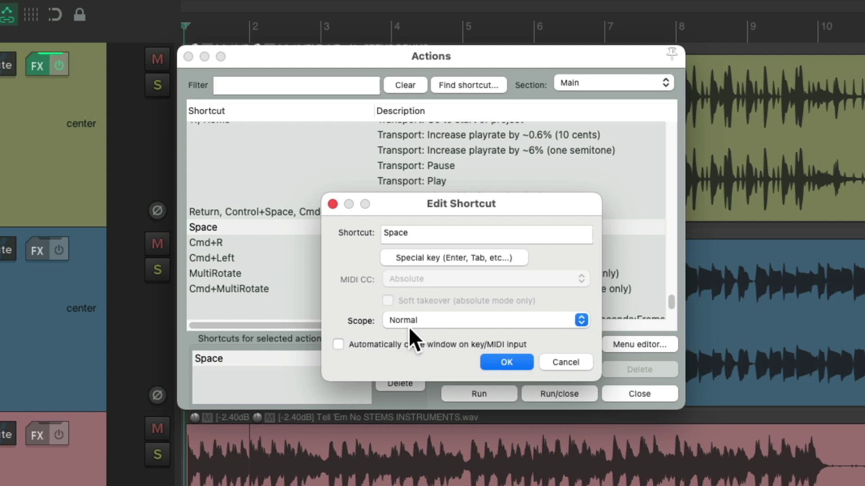
pyautogui.click(434, 321)
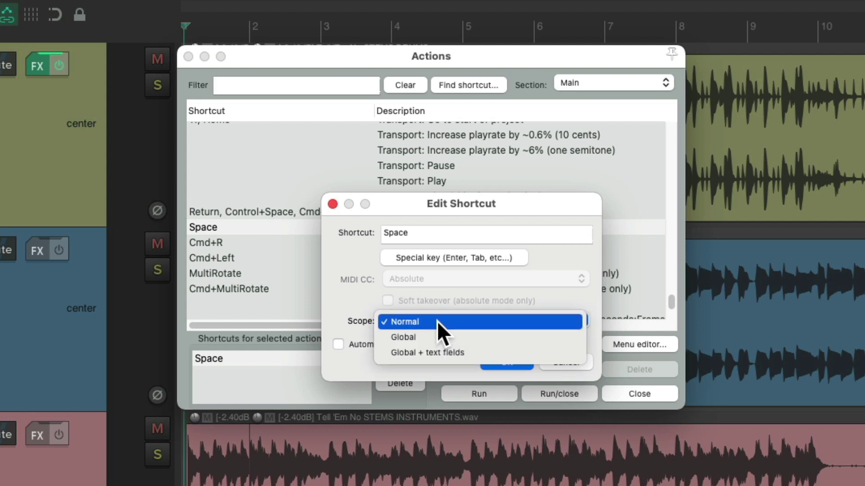
pyautogui.click(484, 337)
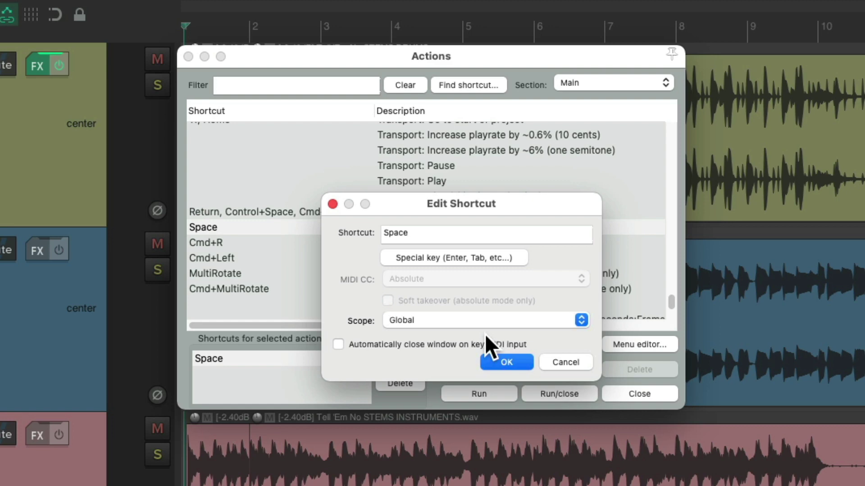
pyautogui.click(512, 365)
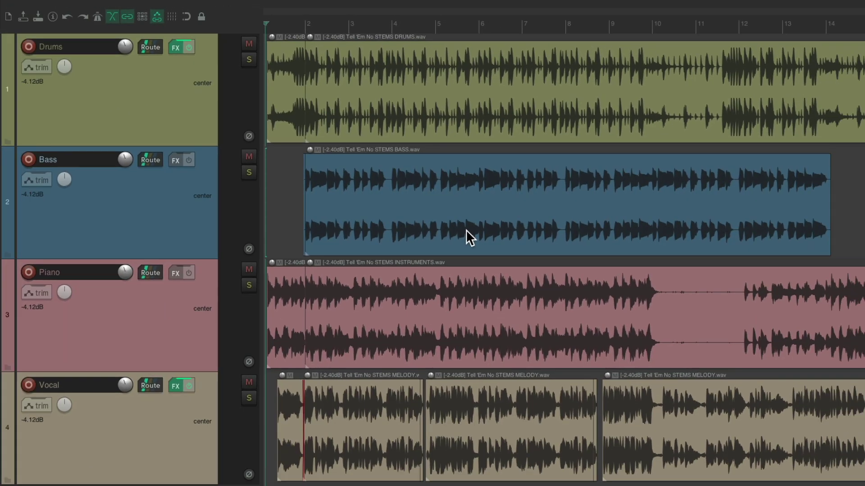
# Open Screensets/Layouts, play and stop the project with it in focus, and close the window.
pyautogui.press('super+e')
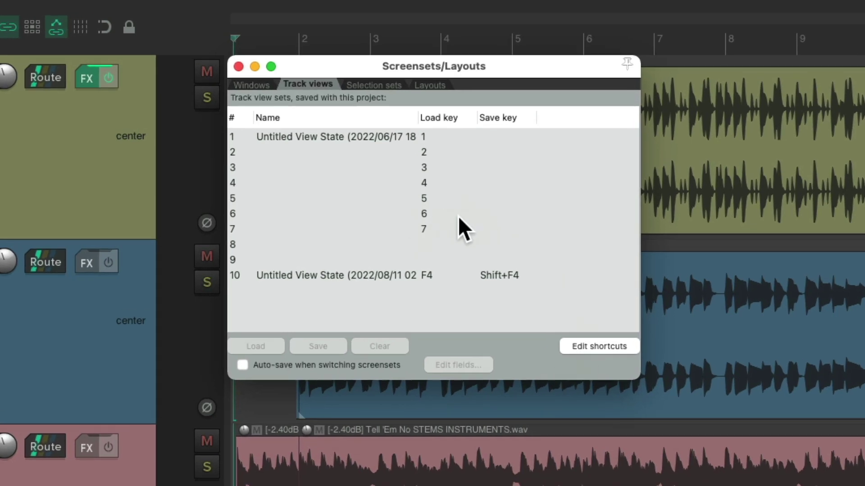
pyautogui.press('space')
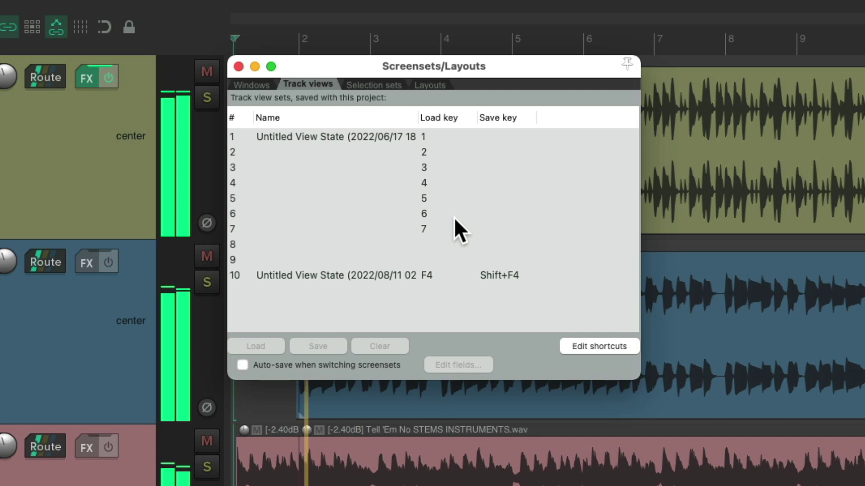
pyautogui.press('space')
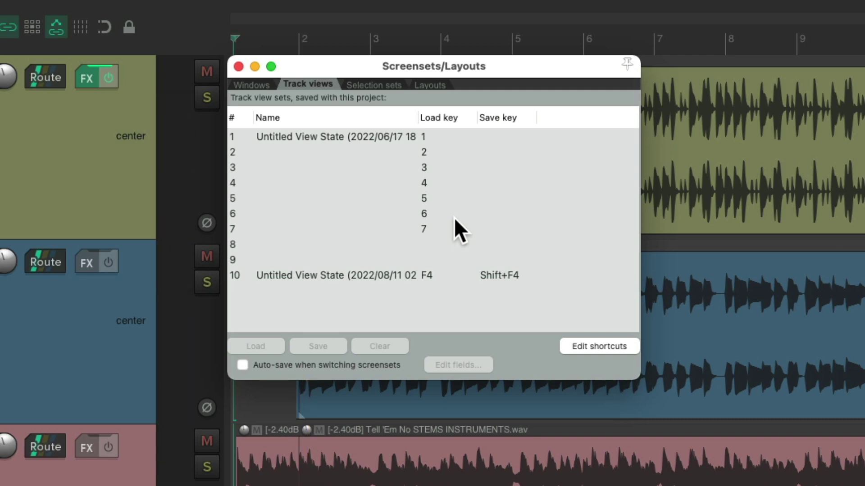
pyautogui.press('Escape')
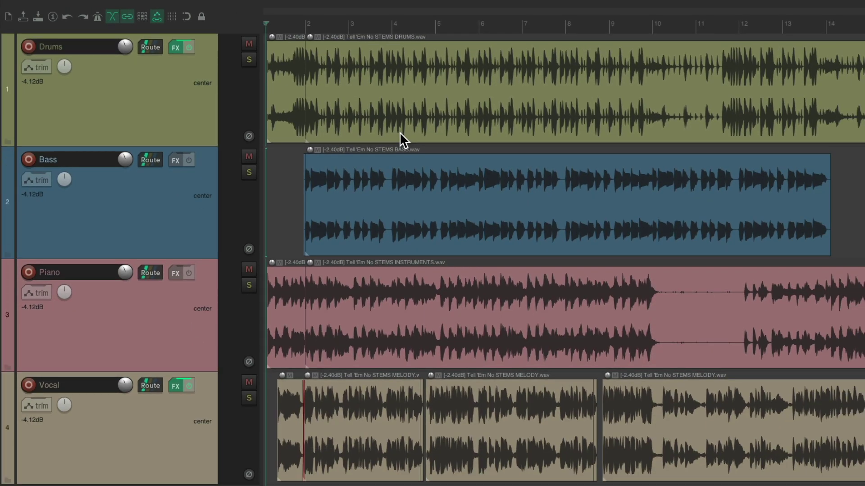
# Open and close the Track Manager, and do the same with the Project Bay.
pyautogui.press('super+alt+m')
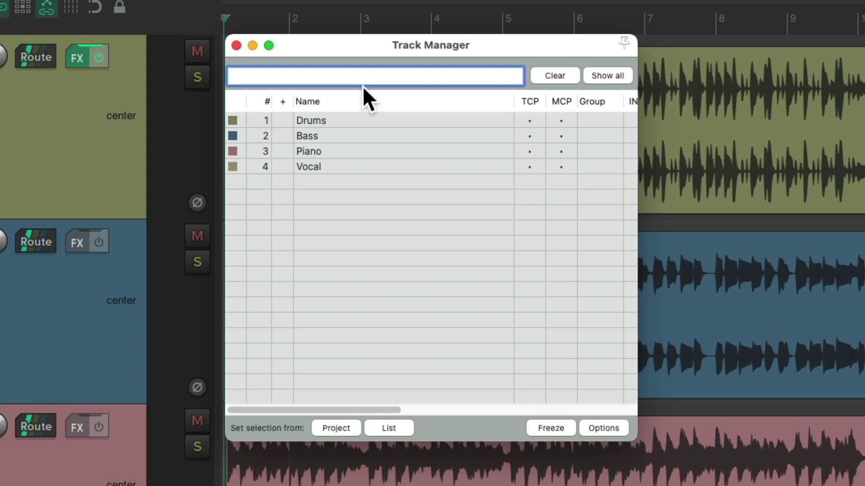
pyautogui.press('super+alt+m')
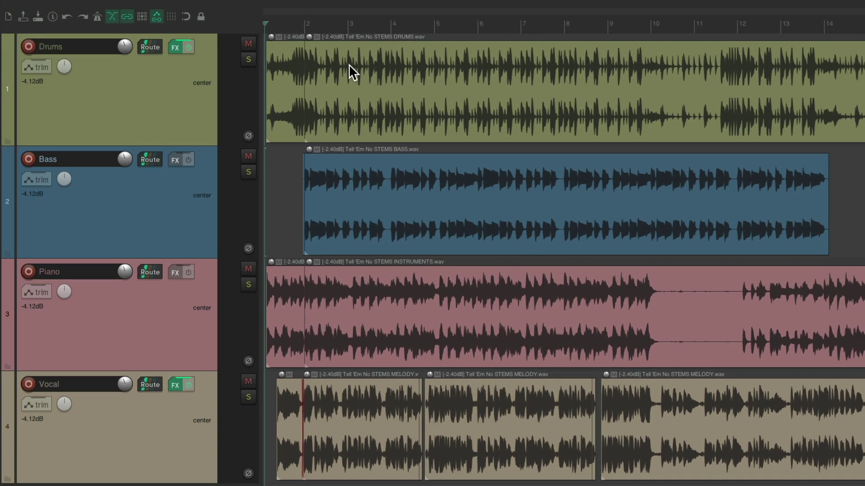
pyautogui.press('super+alt+b')
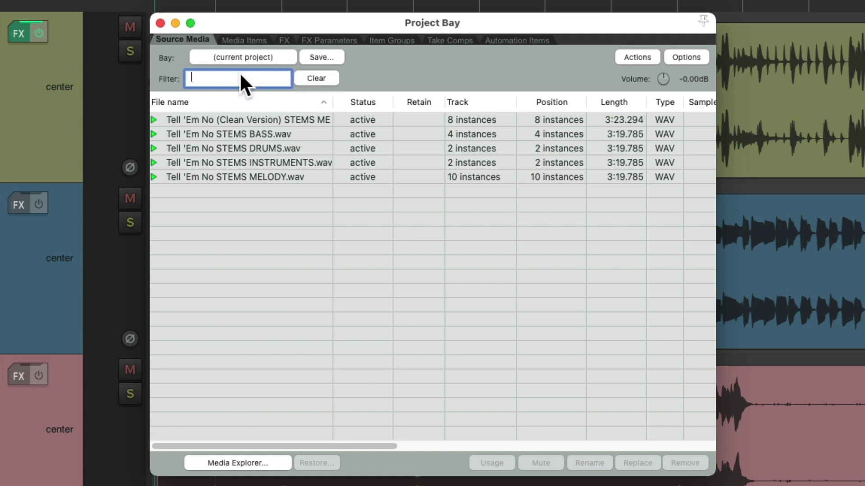
pyautogui.press('super+alt+b')
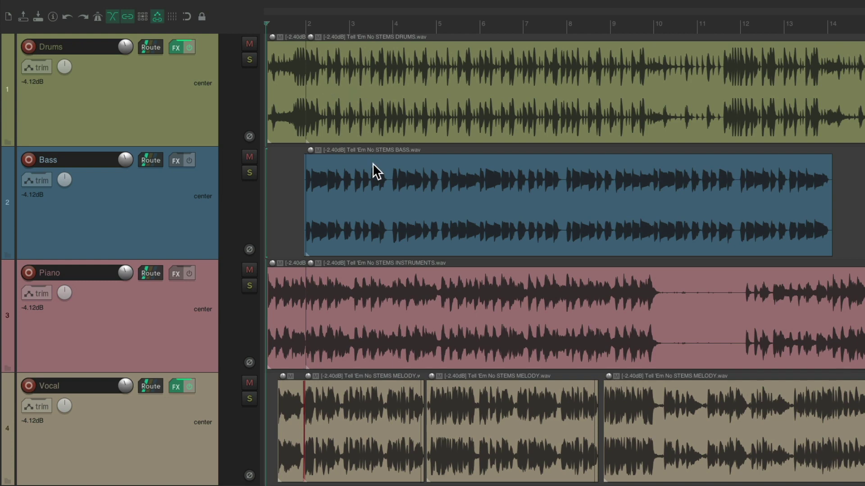
# Open the Bass track's media item properties and try clearing the take name.
pyautogui.doubleClick(362, 181)
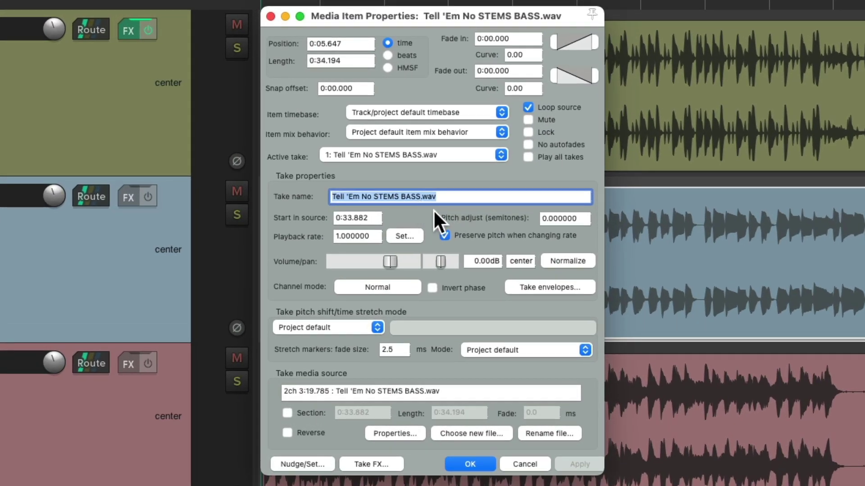
pyautogui.press('BackSpace')
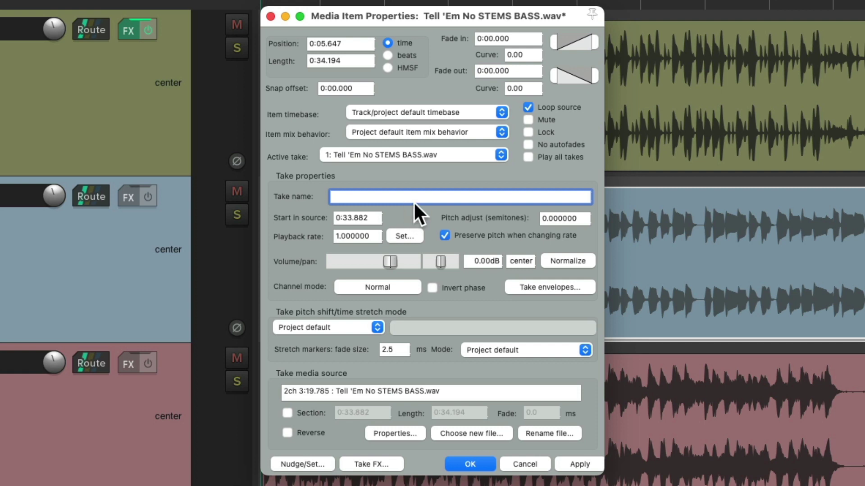
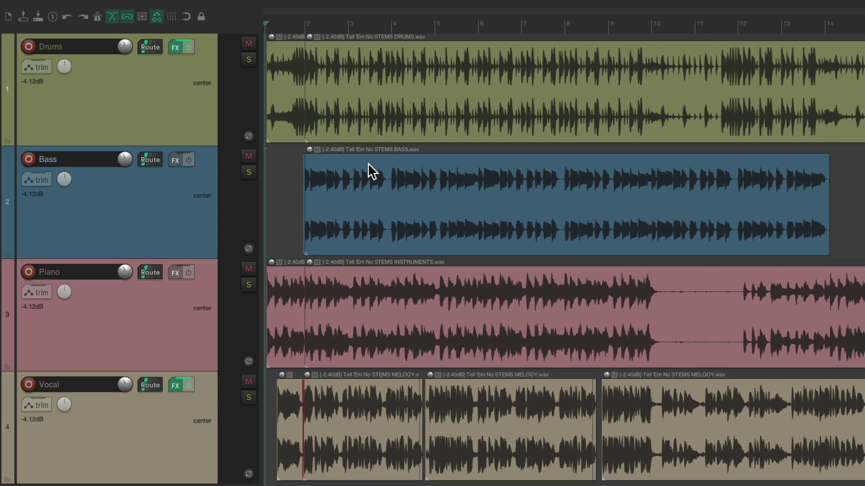
# Reopen the action list, look up the Space shortcut, and select Transport: Play/stop.
pyautogui.press('?')
pyautogui.click(458, 80)
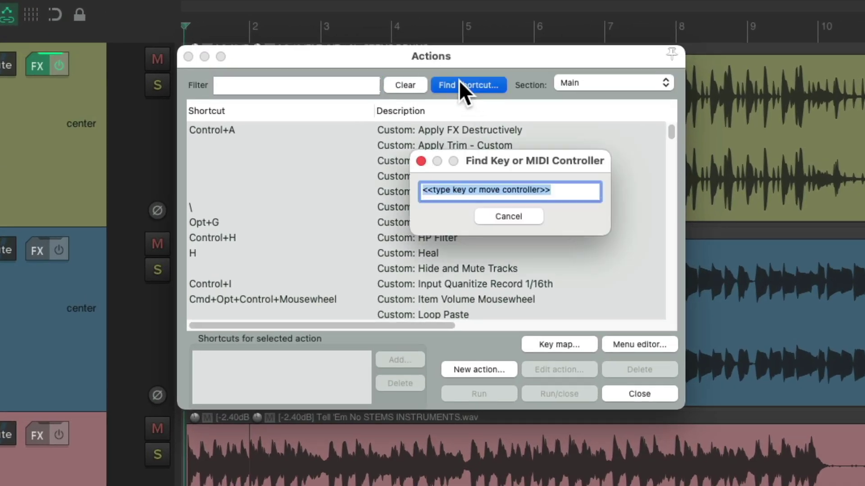
pyautogui.press('space')
pyautogui.scroll(-2, 449, 231)
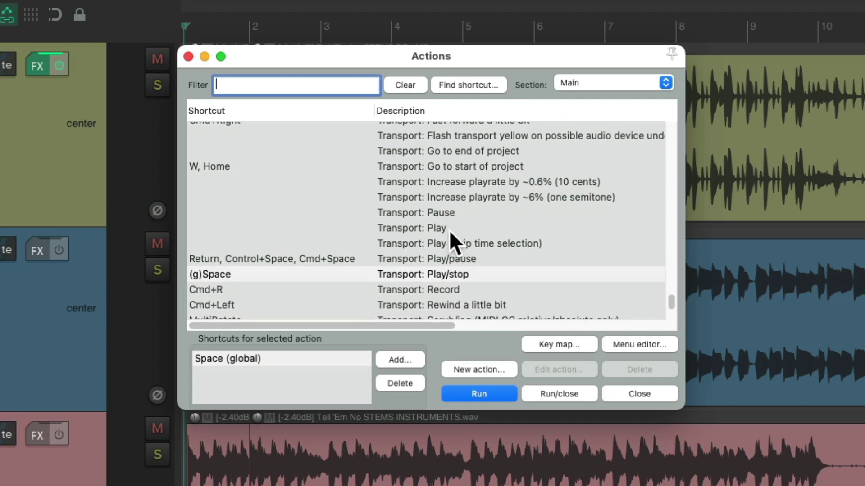
pyautogui.click(454, 269)
# Set the scope of the Space shortcut for Transport: Play/stop to Global + text fields.
pyautogui.doubleClick(299, 358)
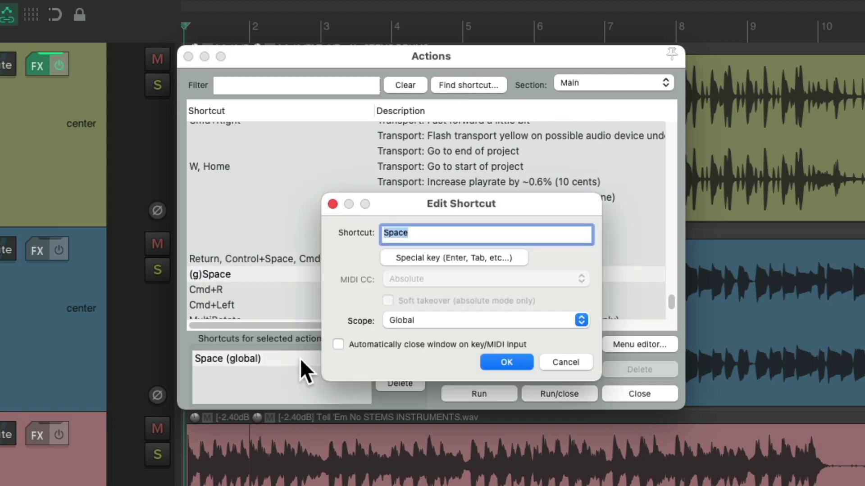
pyautogui.click(487, 319)
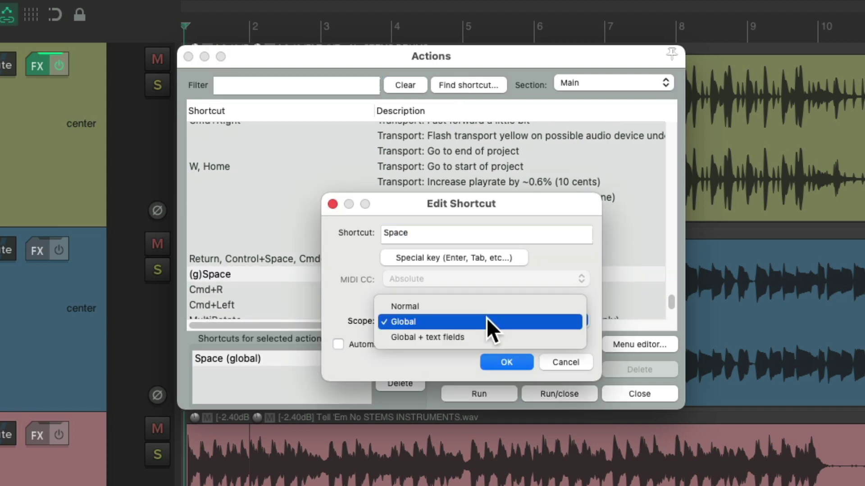
pyautogui.click(504, 338)
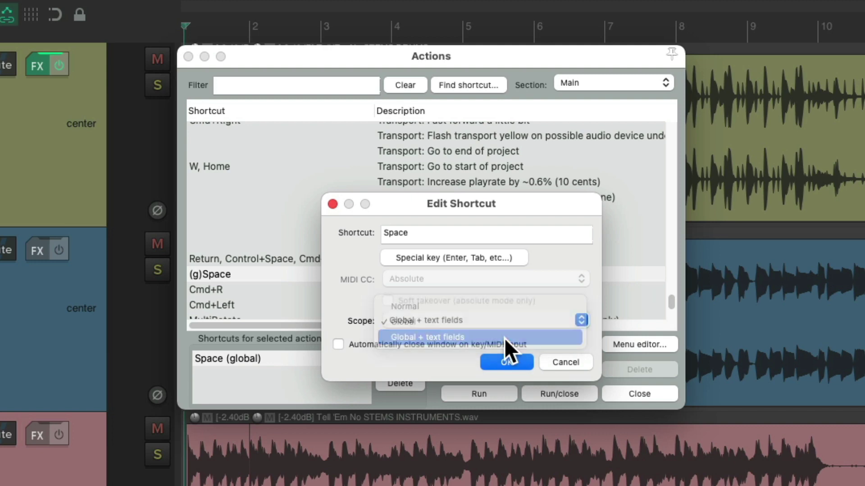
pyautogui.click(508, 361)
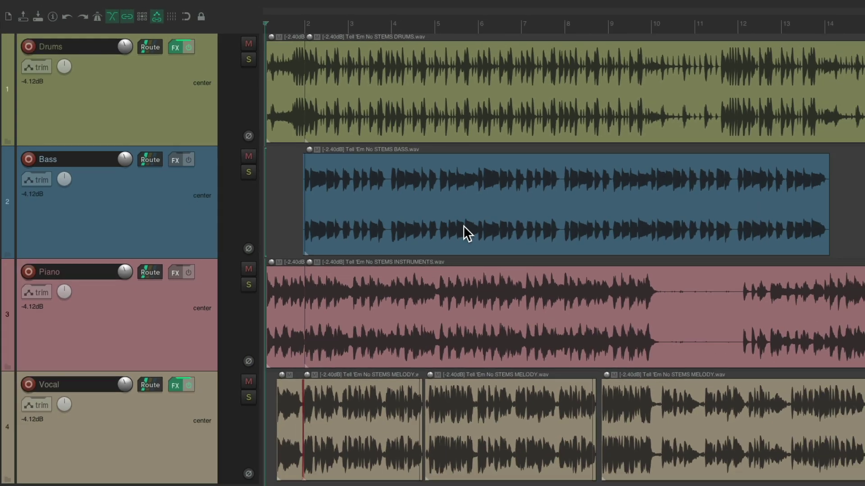
# Test project playback with Screensets/Layouts open and with the Track Manager's filter field in focus, closing each window.
pyautogui.press('space')
pyautogui.press('super+e')
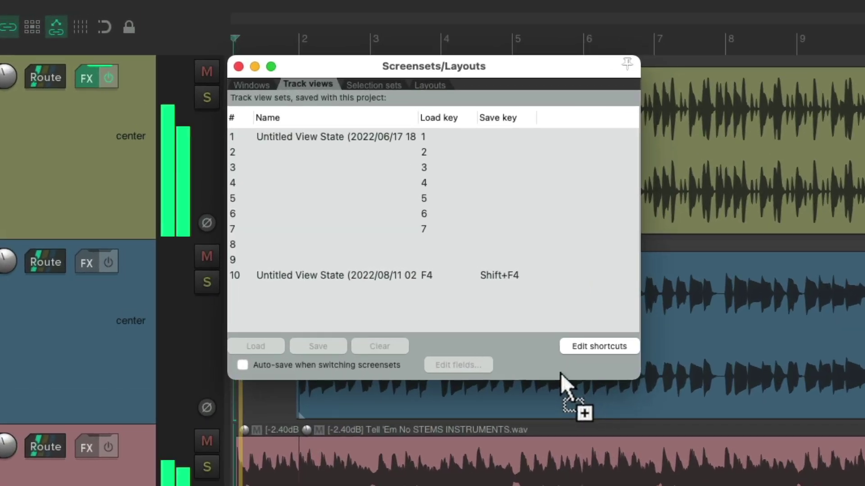
pyautogui.press('super+e')
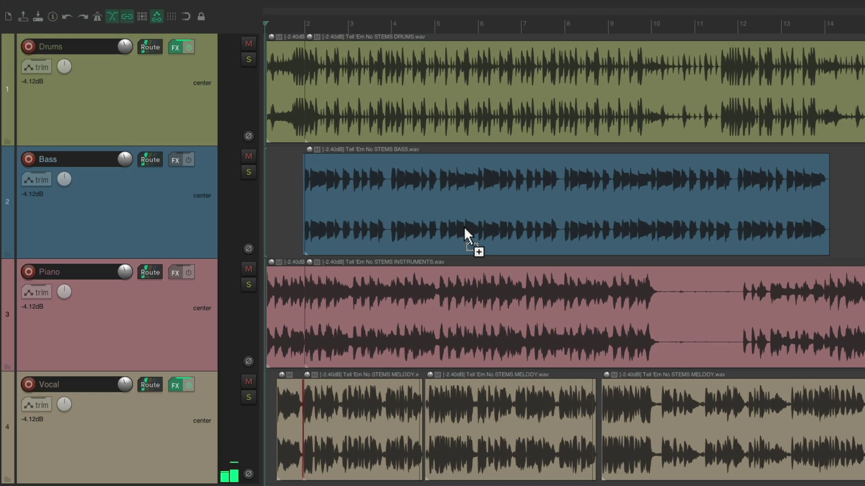
pyautogui.press('super+shift+m')
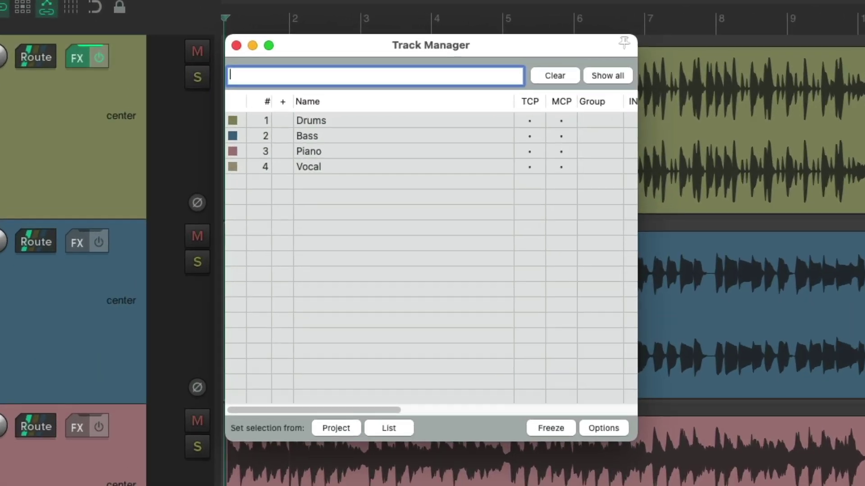
pyautogui.press('space')
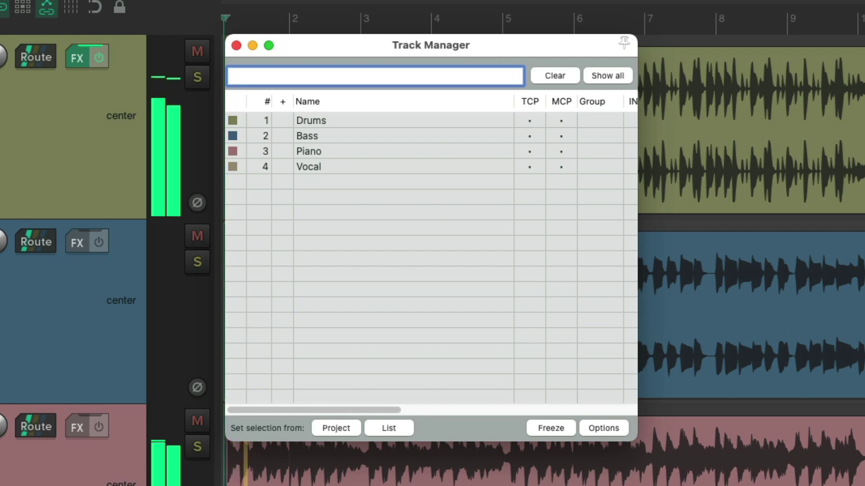
pyautogui.press('super+shift+m')
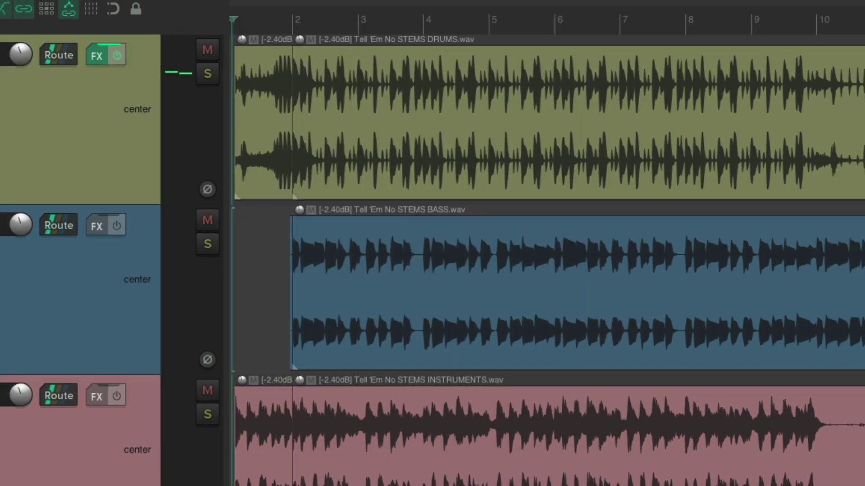
# Test project playback with the Project Bay open and with the Bass item's properties open, closing each window.
pyautogui.hotkey('alt', 'b')
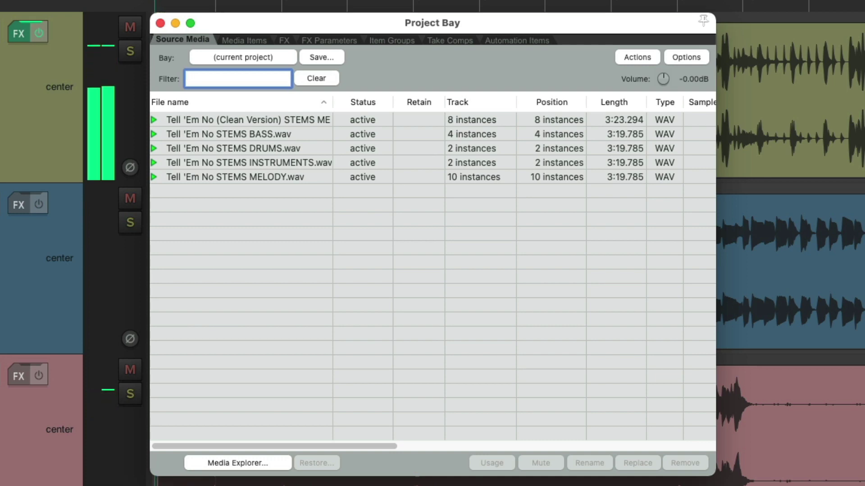
pyautogui.hotkey('alt', 'b')
pyautogui.doubleClick(392, 178)
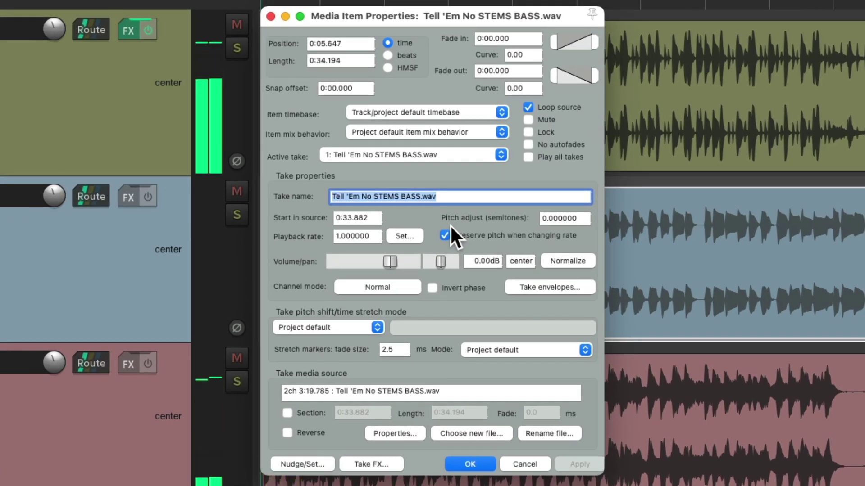
pyautogui.press('Escape')
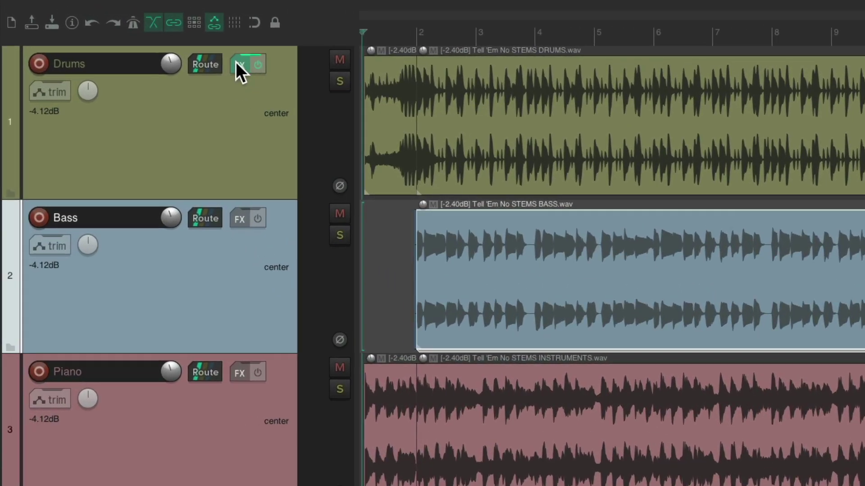
# Open the Drums track's ReaEQ and test project playback with its Frequency field in focus.
pyautogui.click(176, 47)
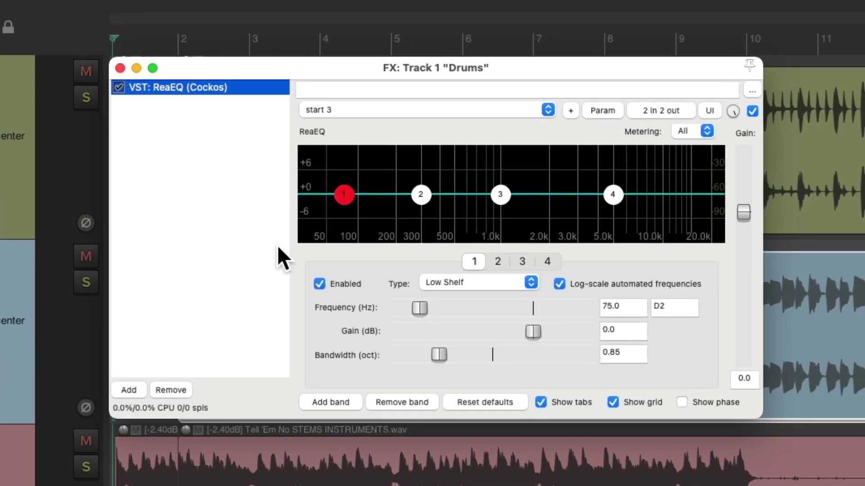
pyautogui.click(645, 309)
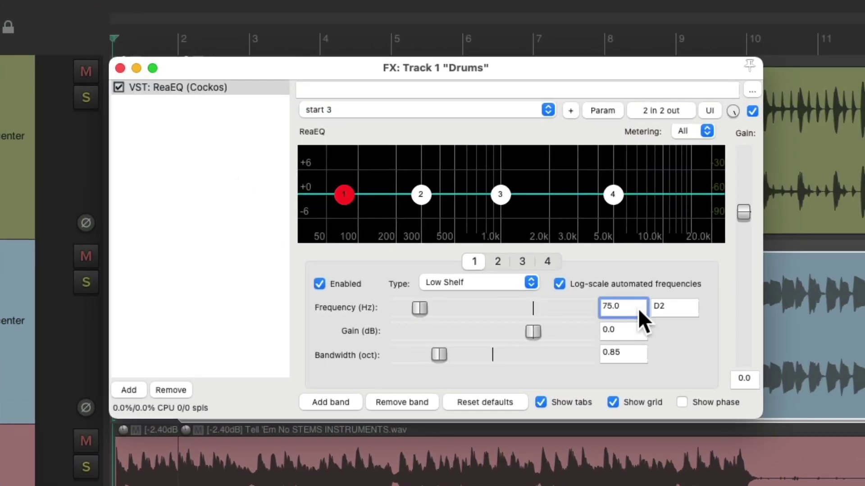
pyautogui.press('space')
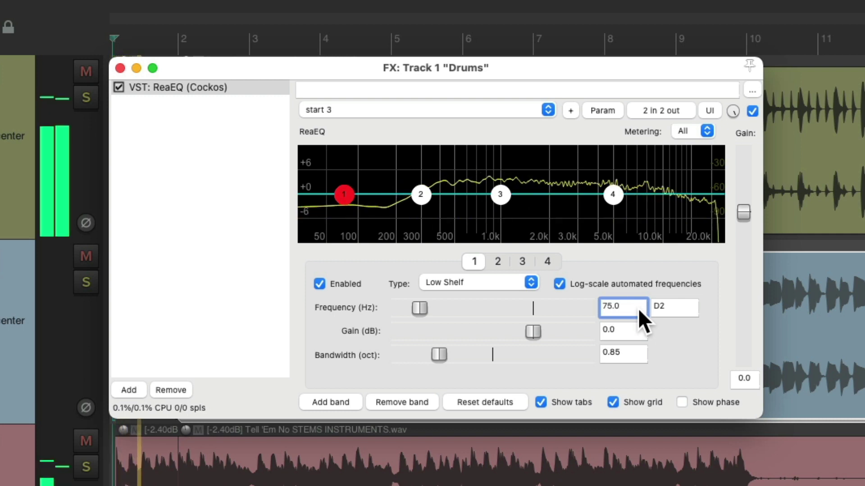
pyautogui.press('space')
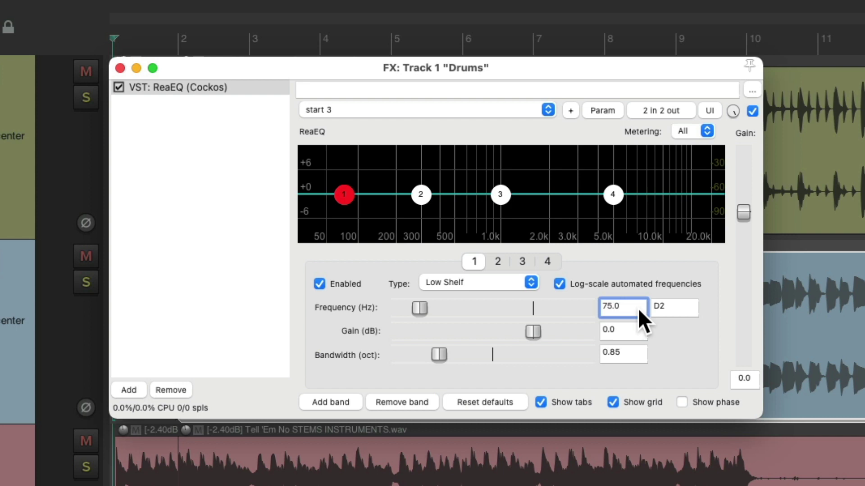
# Turn off the Keyboard preference that sends the space key from plug-in text fields to the main window.
pyautogui.press('super+comma')
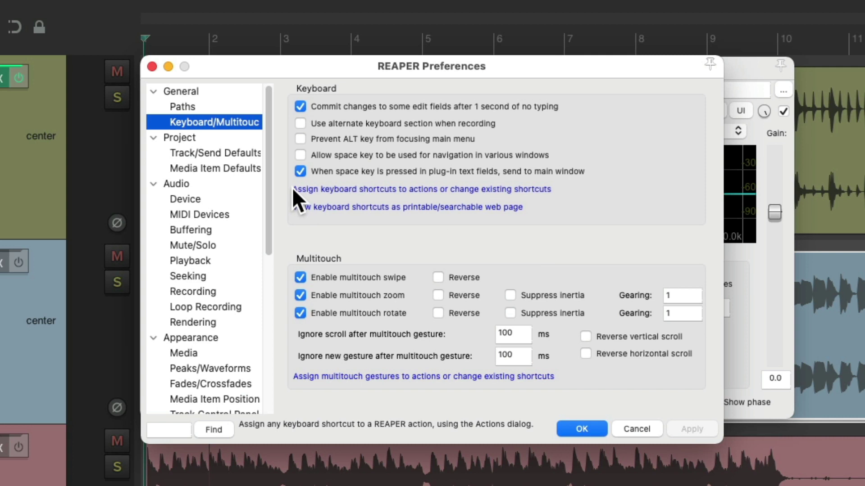
pyautogui.click(299, 173)
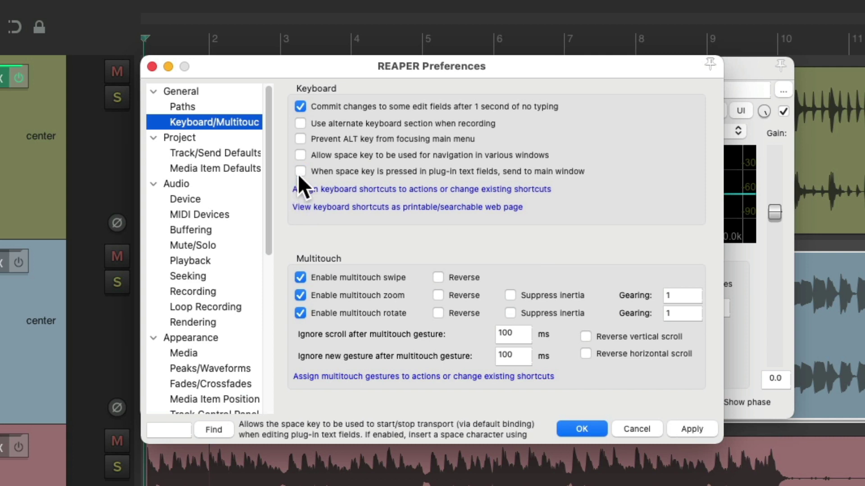
pyautogui.click(574, 425)
# Retest project playback from ReaEQ's Frequency field with the plug-in space key preference off.
pyautogui.click(636, 304)
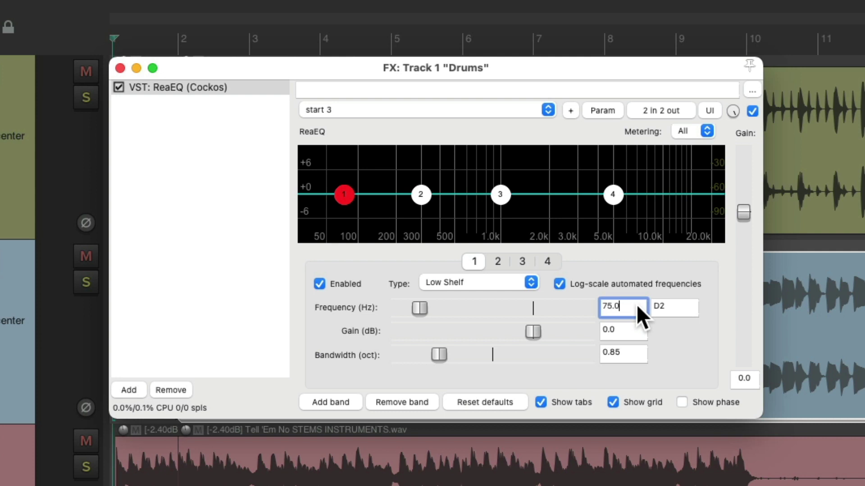
pyautogui.press('space')
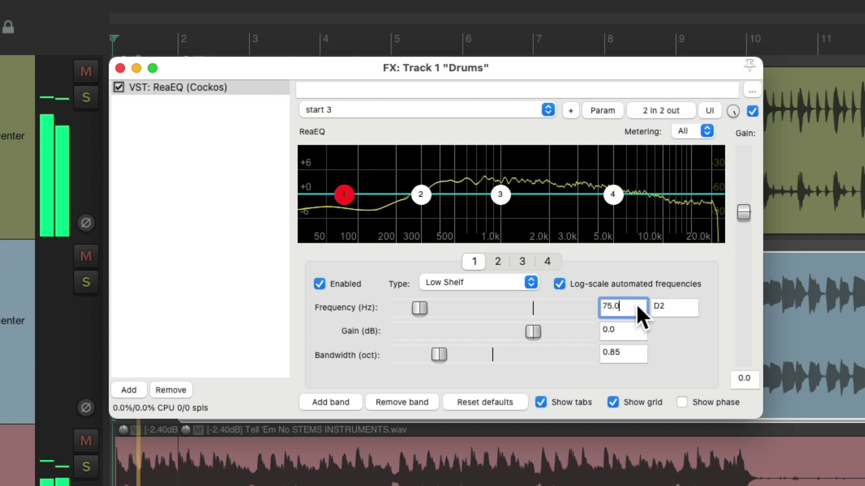
pyautogui.press('space')
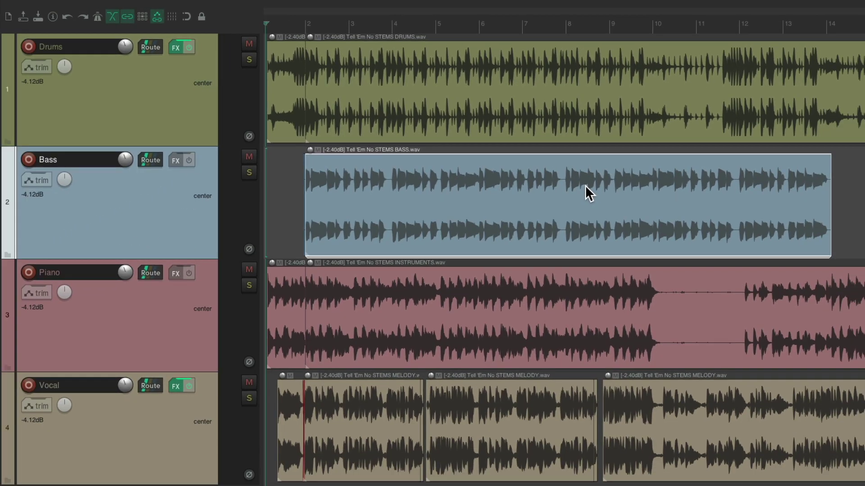
# Try entering Bass Track Keeper as the Bass item's take name, and test starting and stopping playback from that text field.
pyautogui.doubleClick(386, 172)
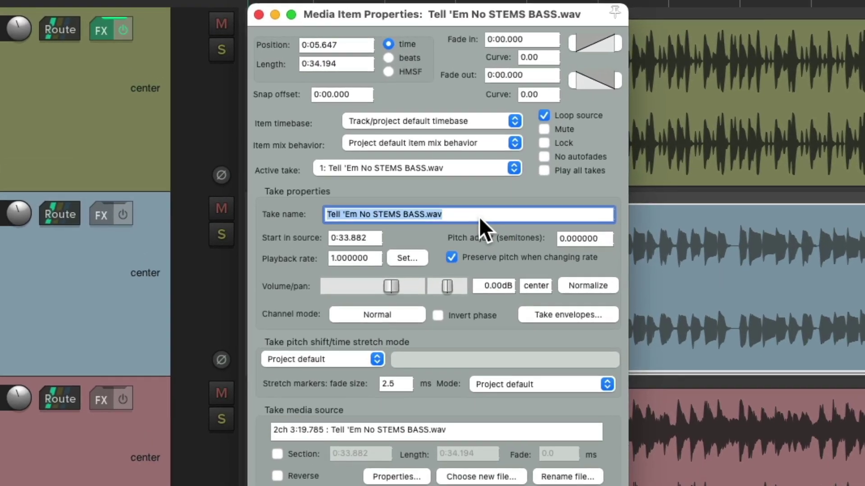
pyautogui.write('Bass')
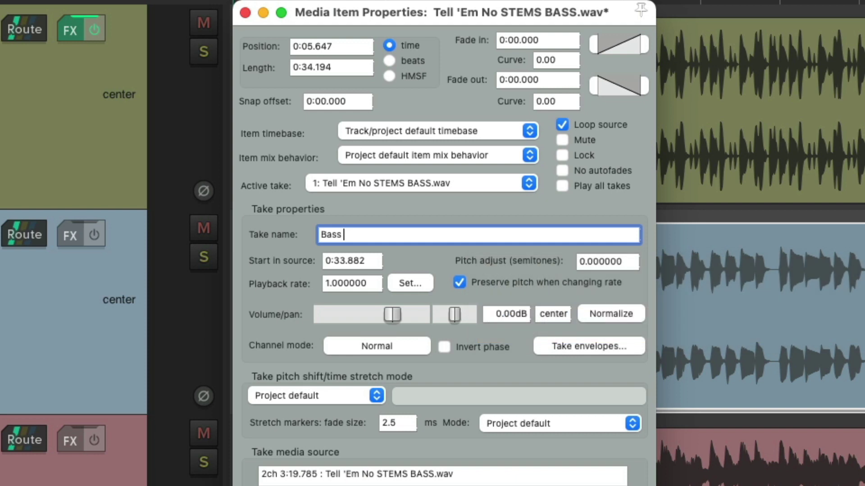
pyautogui.write('Track Keeper')
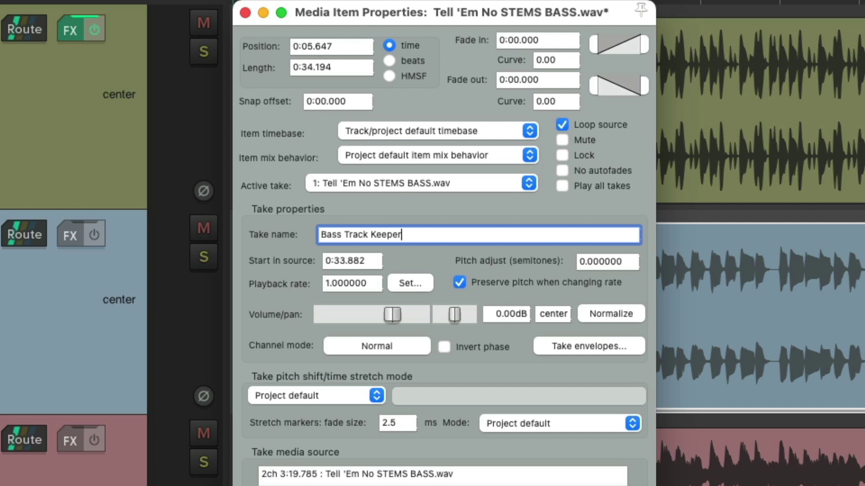
pyautogui.press('space')
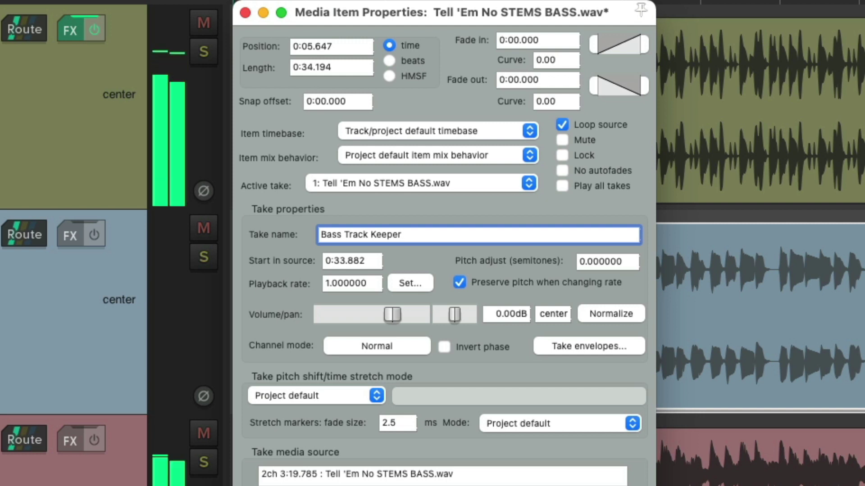
pyautogui.press('space')
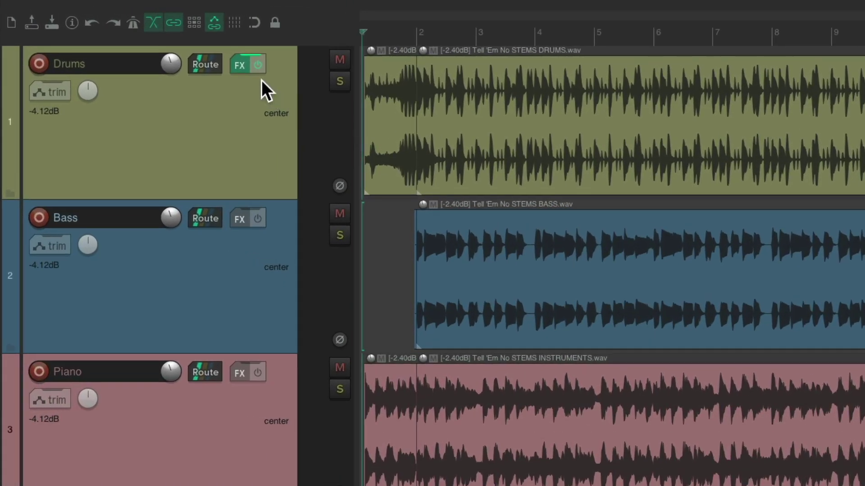
# Test project playback once more from the Frequency field of the Drums track's ReaEQ, and close the FX window.
pyautogui.click(176, 48)
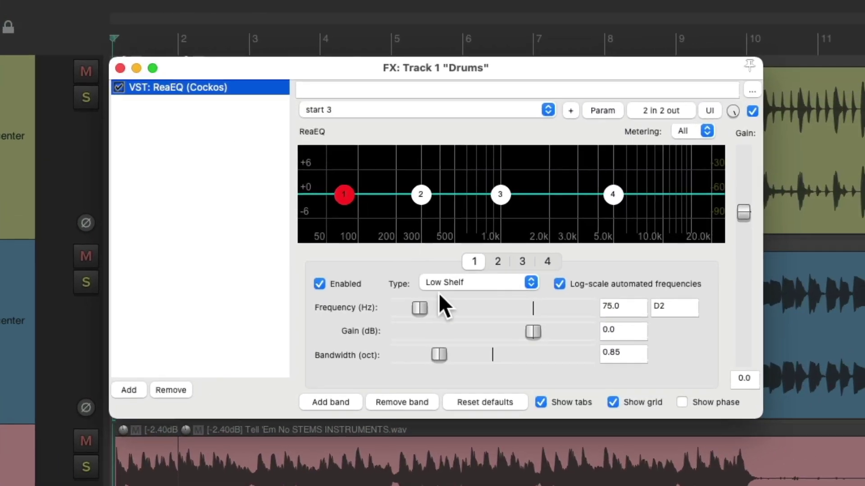
pyautogui.click(634, 309)
pyautogui.press('space')
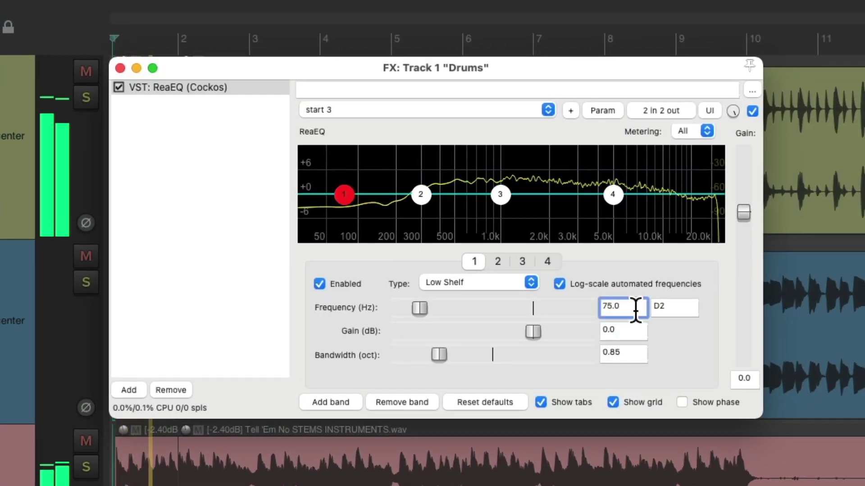
pyautogui.press('space')
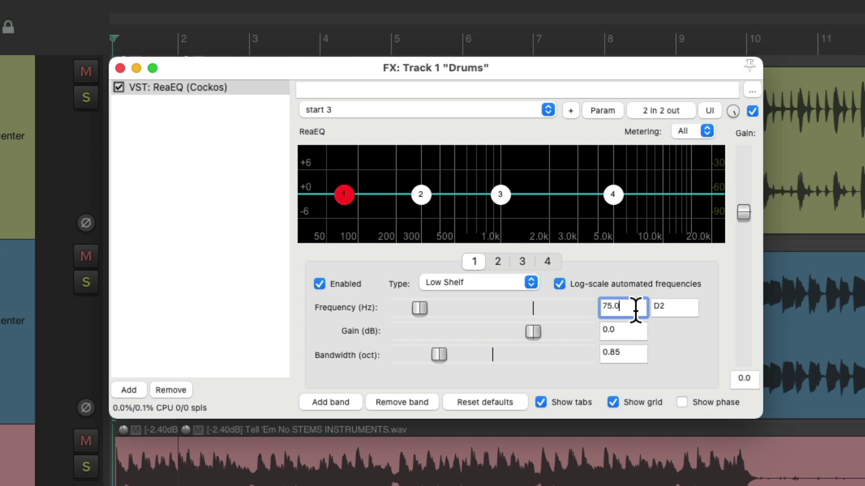
pyautogui.click(120, 68)
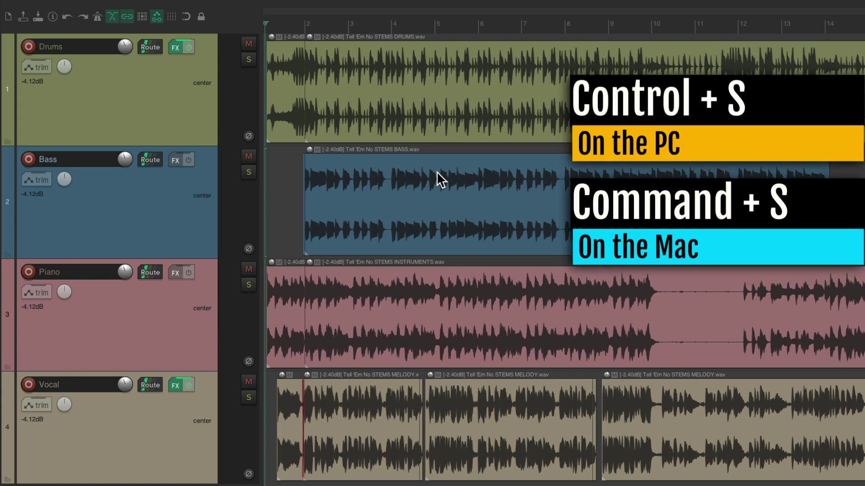
# Test the save command in the main window and with the Drums FX window in focus, dismissing the FX chain save dialog.
pyautogui.press('super+s')
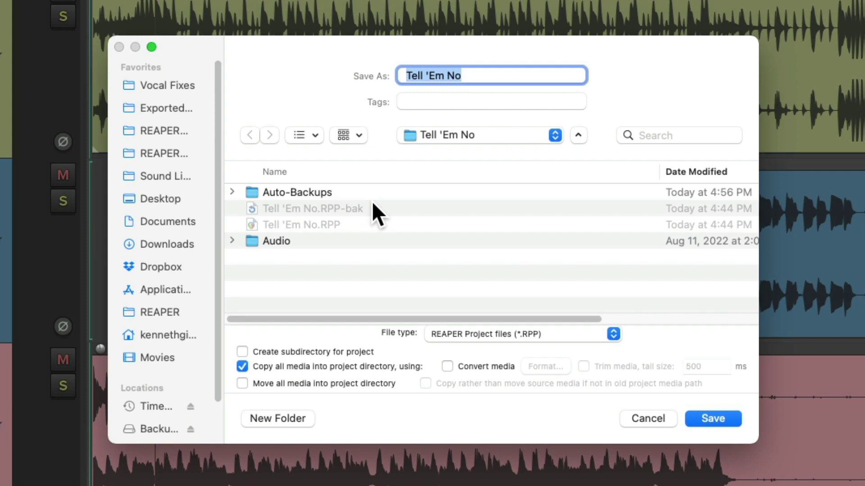
pyautogui.press('Return')
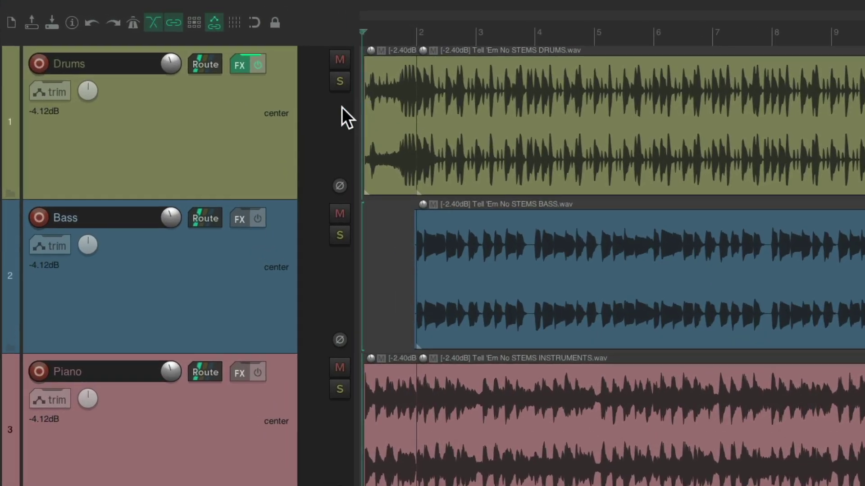
pyautogui.click(237, 66)
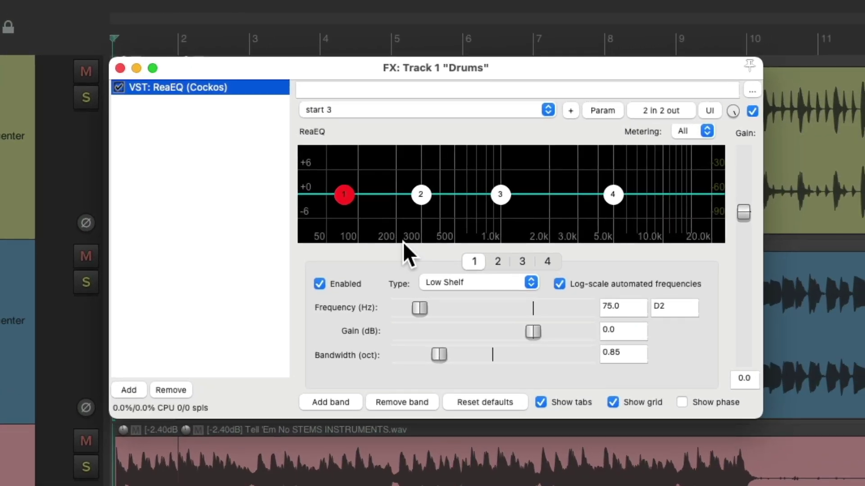
pyautogui.press('super+s')
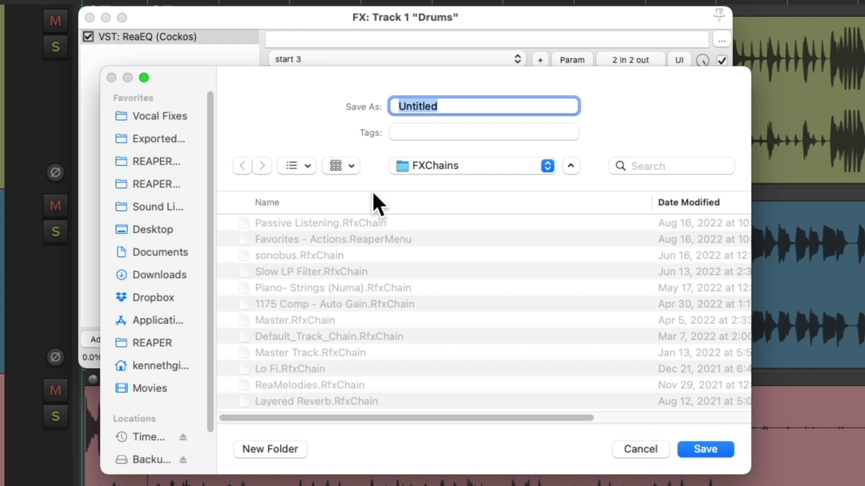
pyautogui.press('Escape')
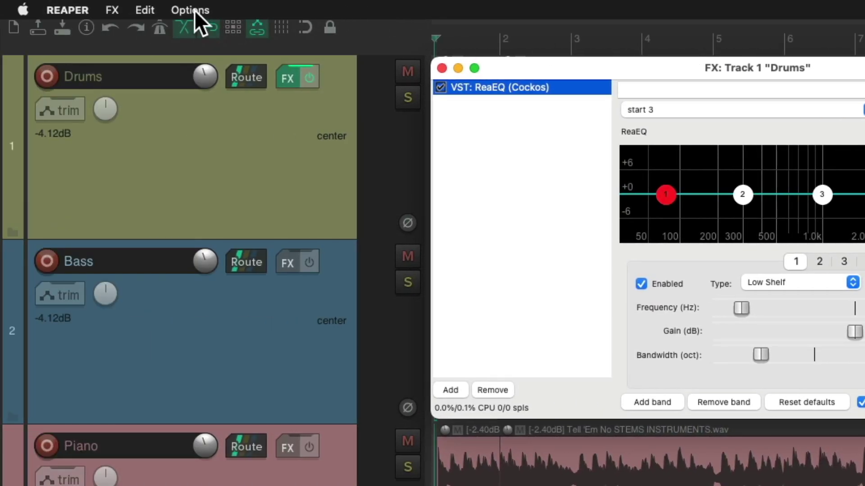
# Examine the FX window's own commands for saving an FX chain, and close the Drums FX window.
pyautogui.click(194, 10)
pyautogui.moveTo(118, 9)
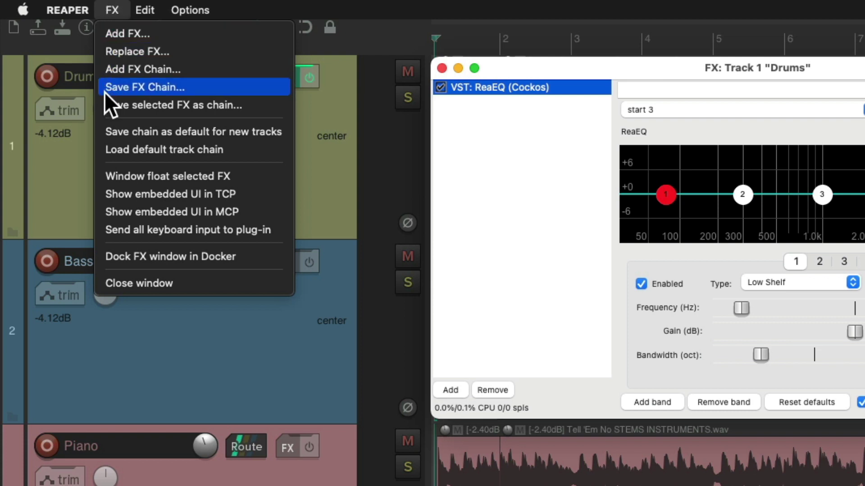
pyautogui.click(113, 10)
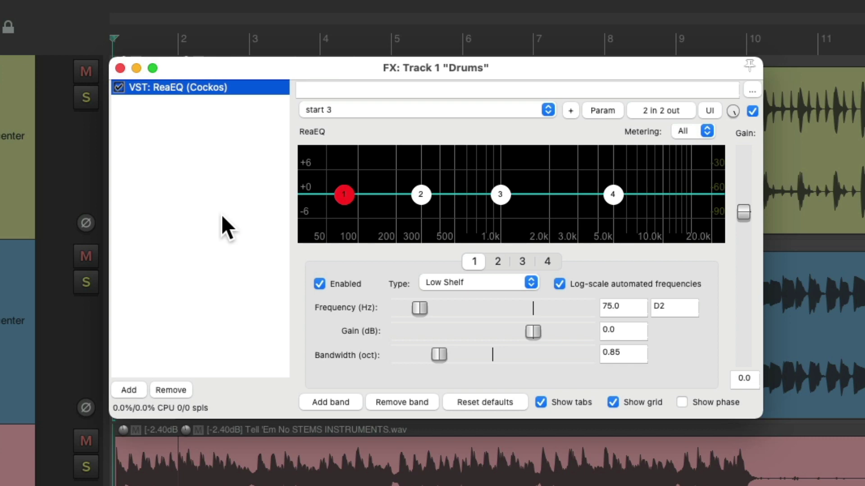
pyautogui.click(120, 68)
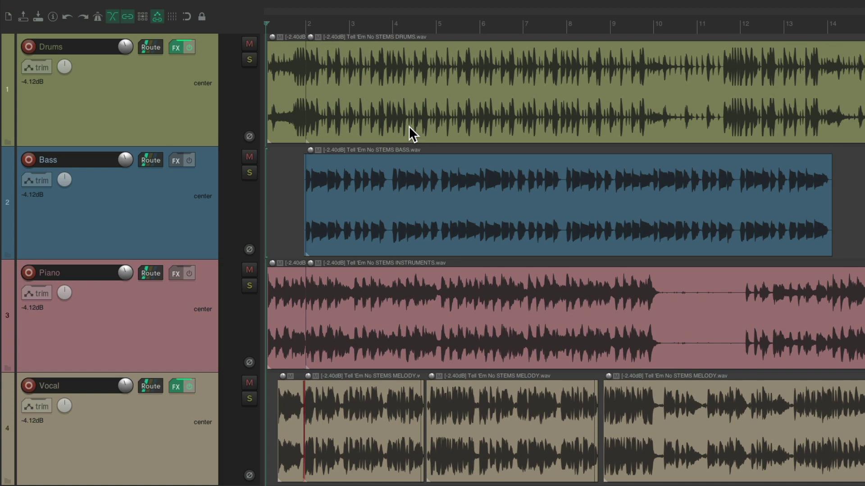
# Open the action list, look up the Cmd+S shortcut, and select File: Save project.
pyautogui.hotkey('shift', '/')
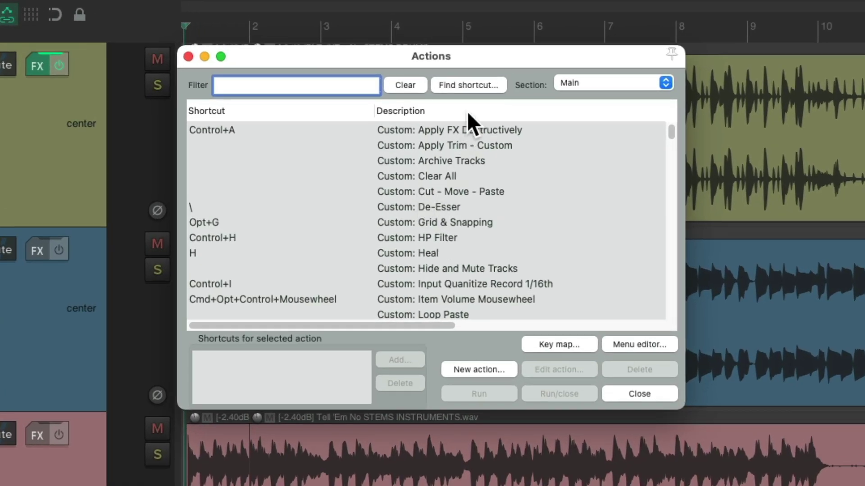
pyautogui.click(466, 84)
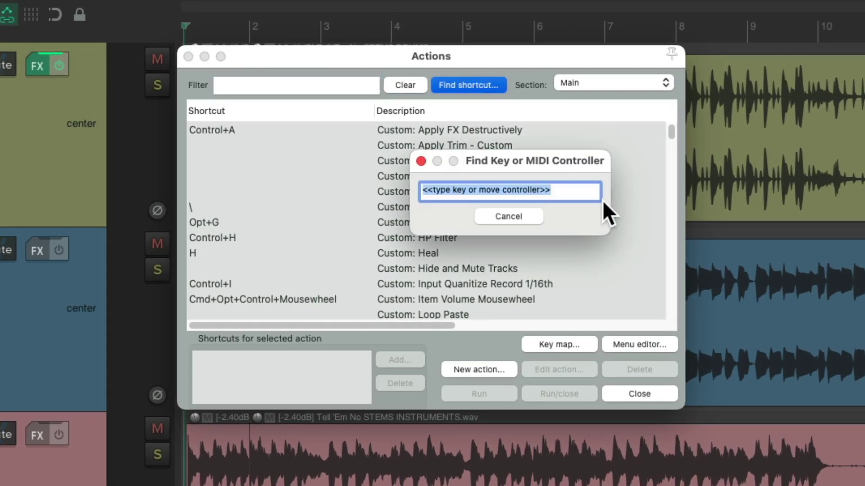
pyautogui.press('super+s')
pyautogui.scroll(-2, 486, 209)
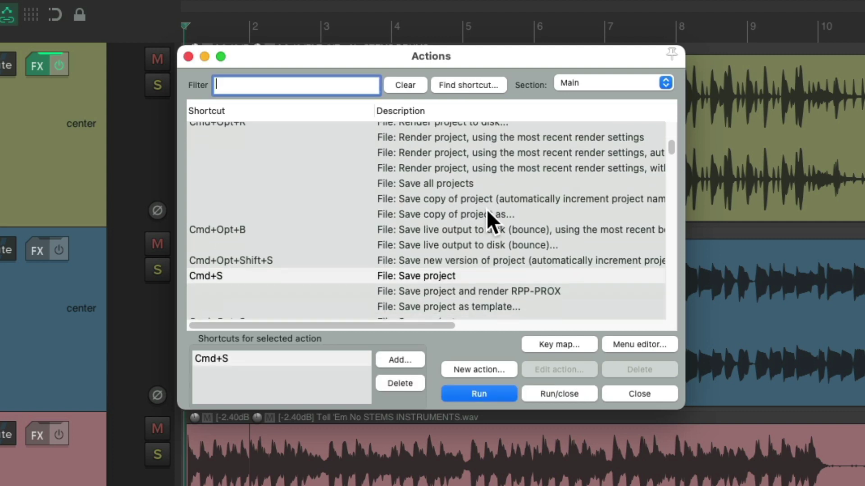
pyautogui.click(426, 256)
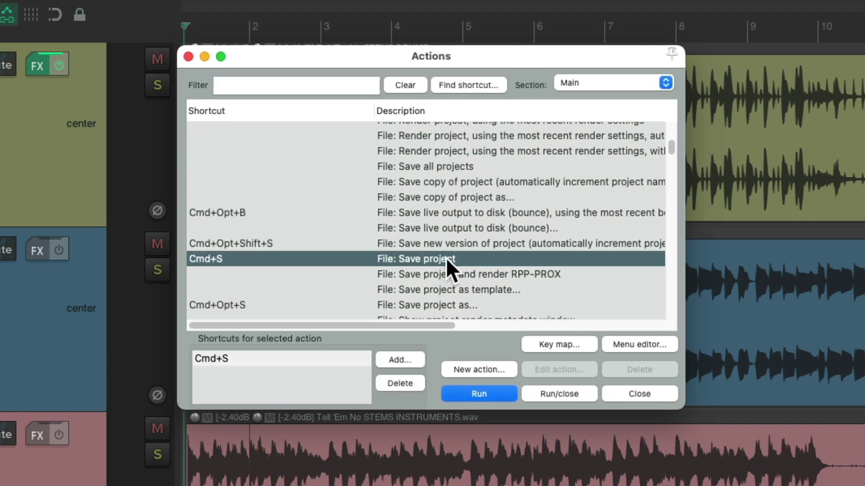
# Set the scope of the Cmd+S shortcut for File: Save project to Global + text fields.
pyautogui.doubleClick(292, 358)
pyautogui.click(459, 319)
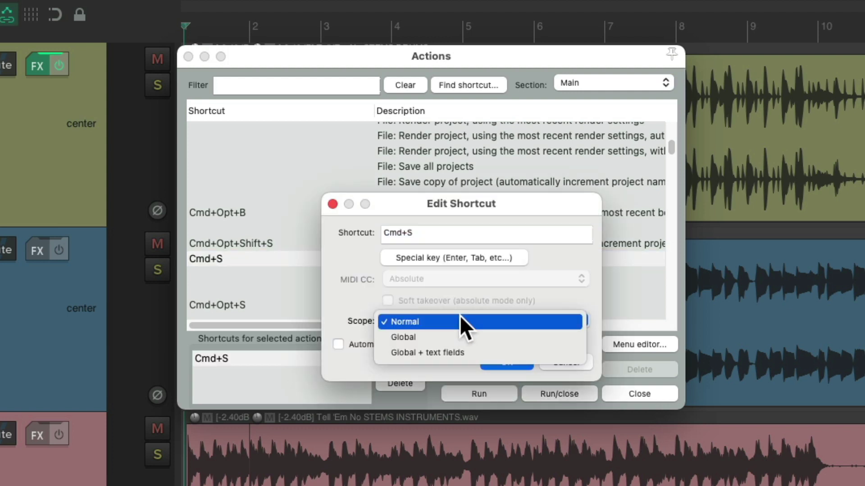
pyautogui.click(487, 352)
pyautogui.click(501, 357)
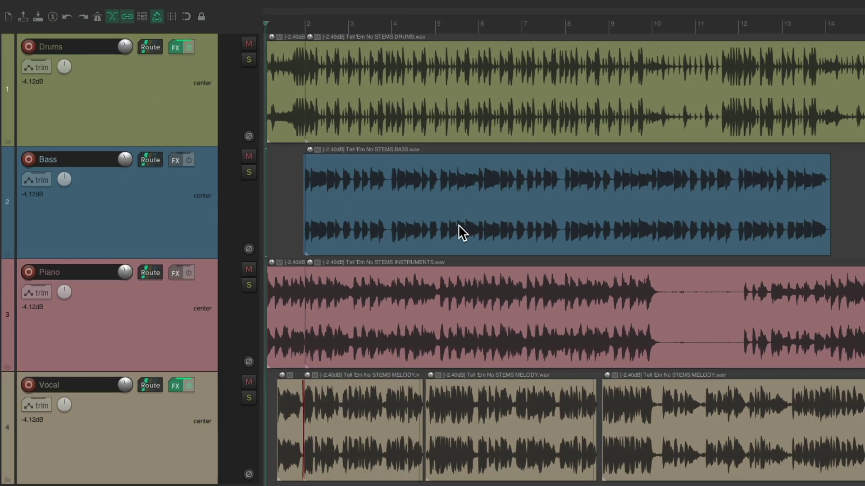
# Test saving the project with the Drums FX window in focus, and close that window.
pyautogui.click(175, 48)
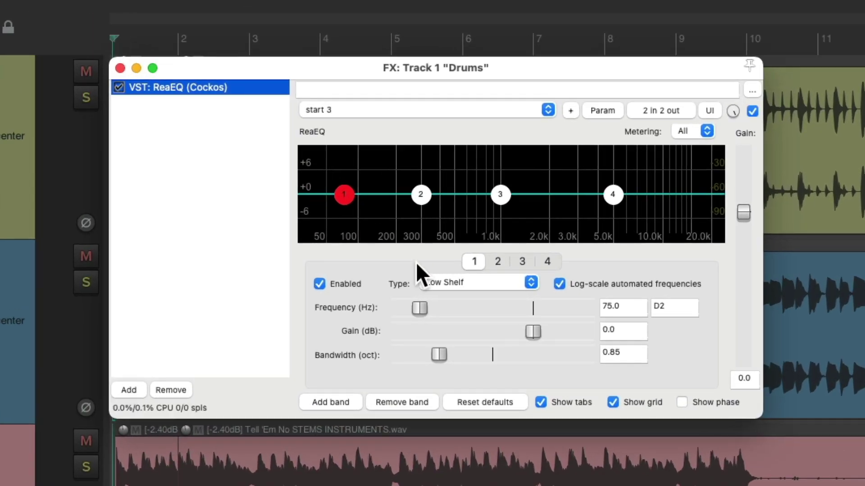
pyautogui.press('super+alt+s')
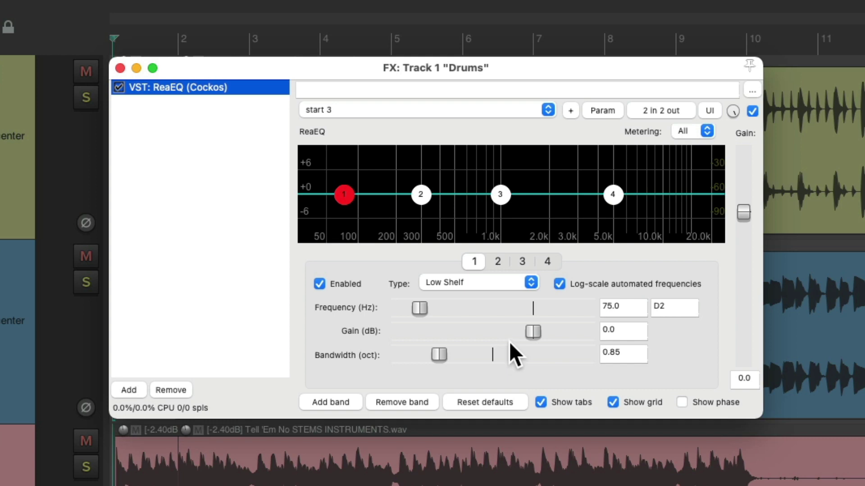
pyautogui.click(120, 68)
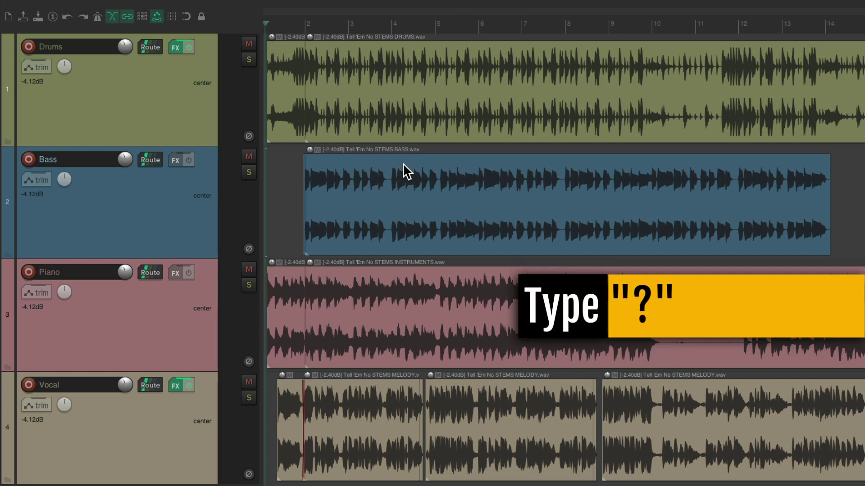
# Open the action list, look up the ? shortcut, and select the Show action list action.
pyautogui.hotkey('shift', '/')
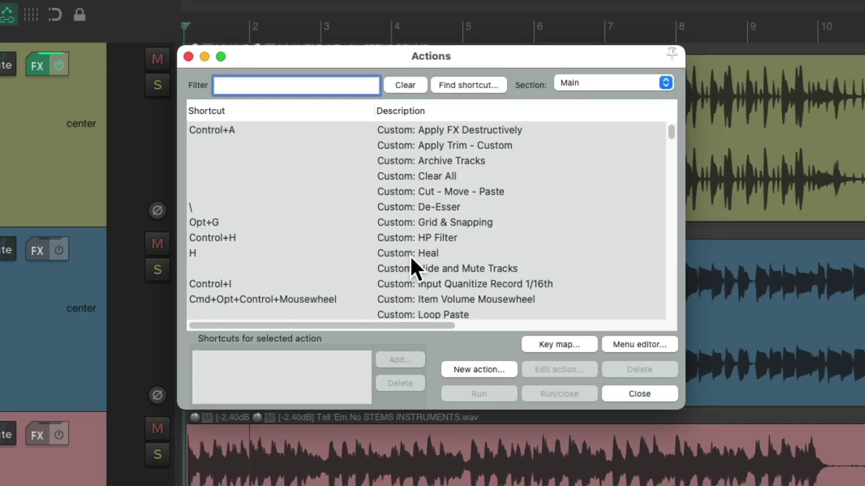
pyautogui.press('Escape')
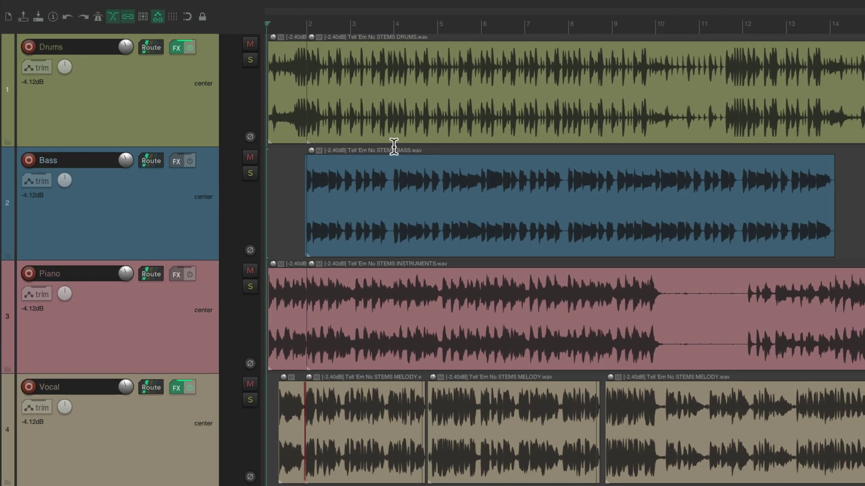
pyautogui.click(130, 54)
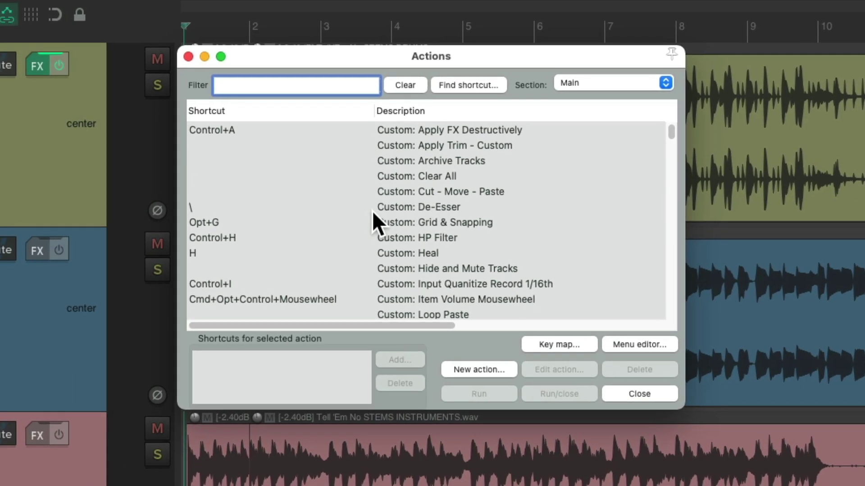
pyautogui.click(464, 85)
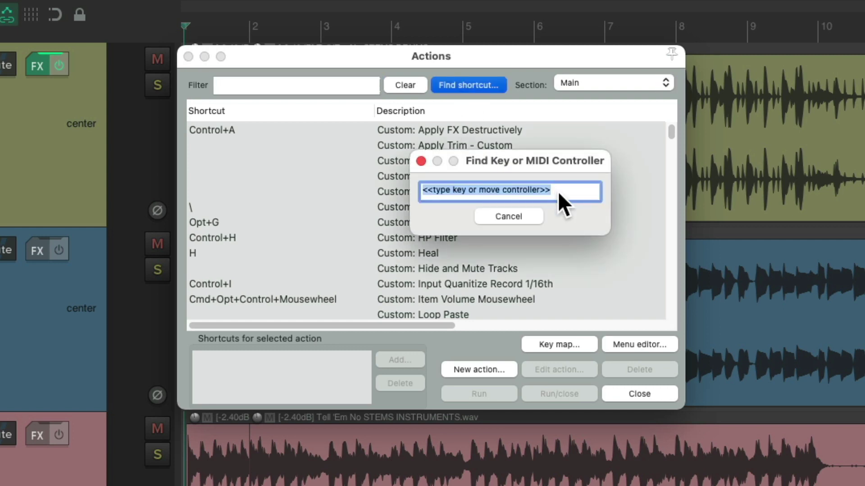
pyautogui.hotkey('shift', '/')
pyautogui.scroll(-3, 473, 242)
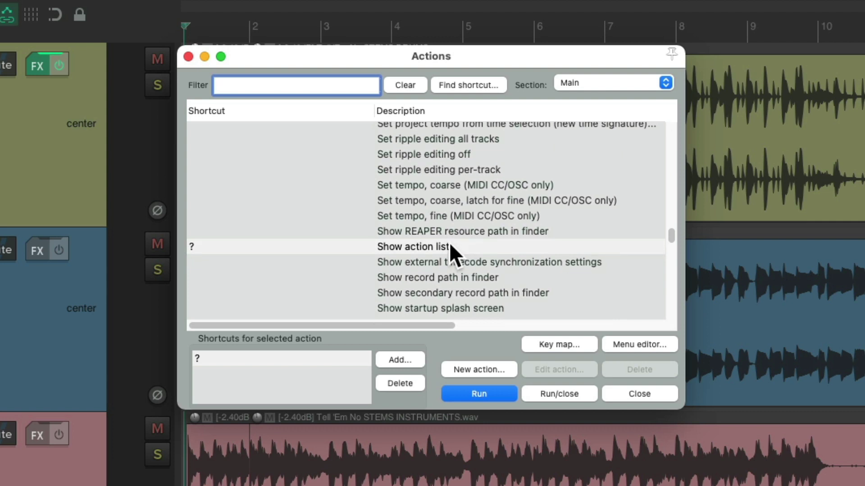
pyautogui.click(476, 247)
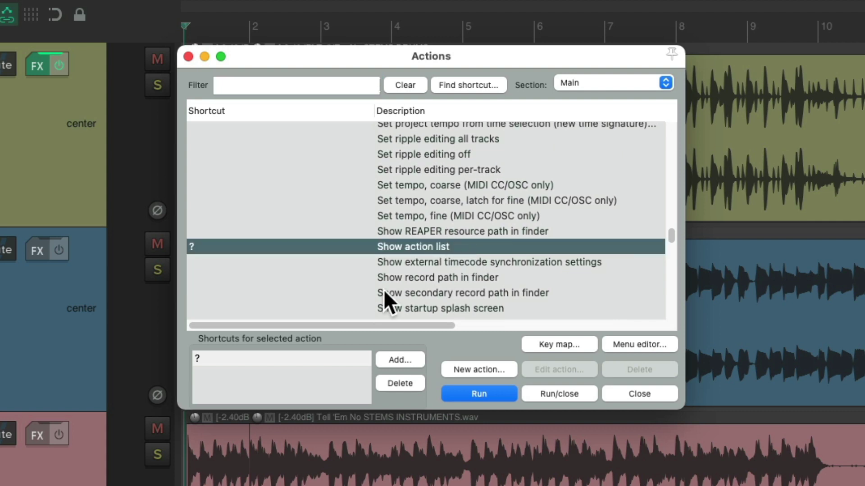
# Set the scope of the ? shortcut for Show action list to Global + text fields, and close the action list.
pyautogui.doubleClick(302, 354)
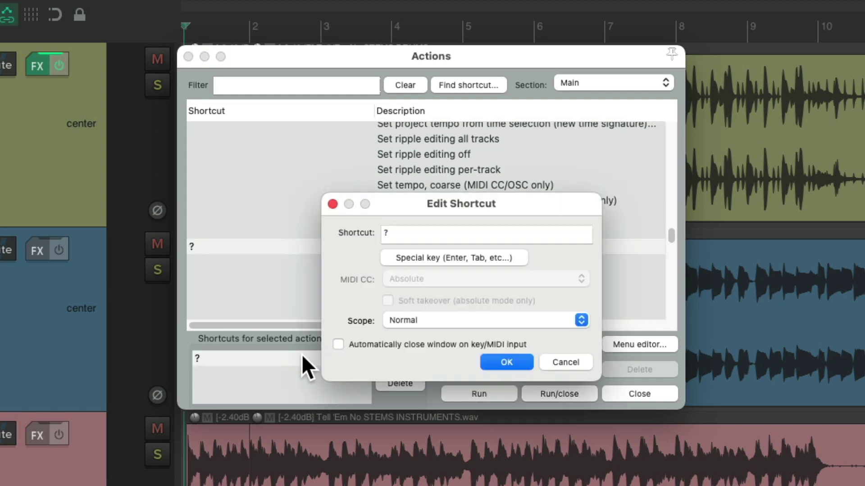
pyautogui.click(473, 319)
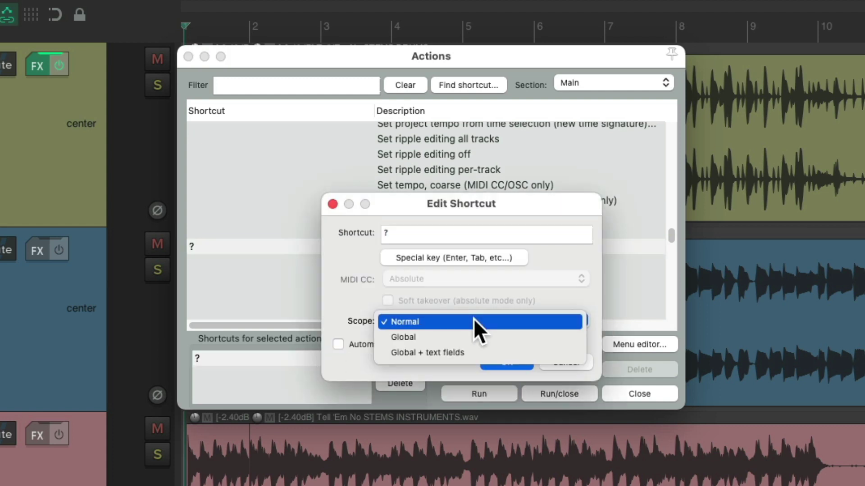
pyautogui.click(499, 352)
pyautogui.click(506, 362)
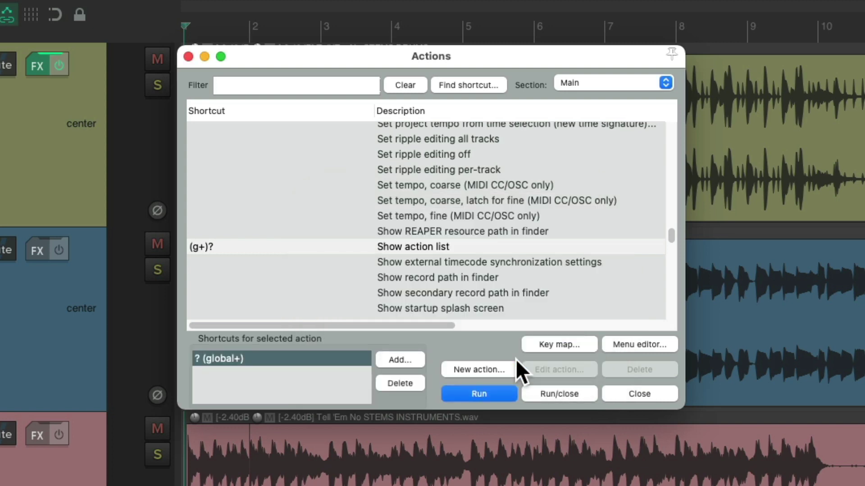
pyautogui.click(188, 57)
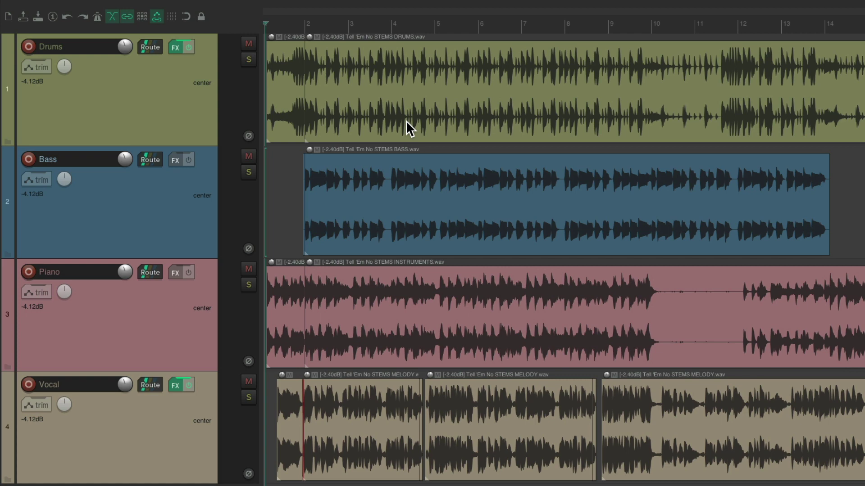
# Test showing and hiding the action list from the arrange view and the Drums FX window, and close the FX window.
pyautogui.press('?')
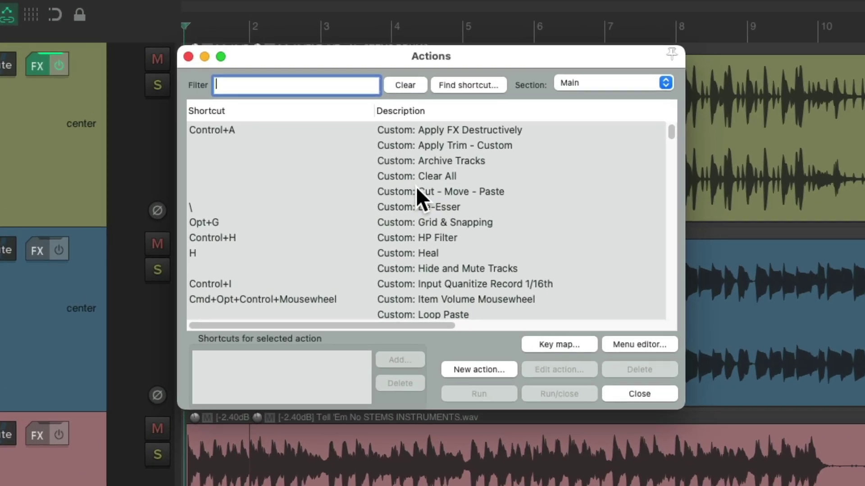
pyautogui.press('?')
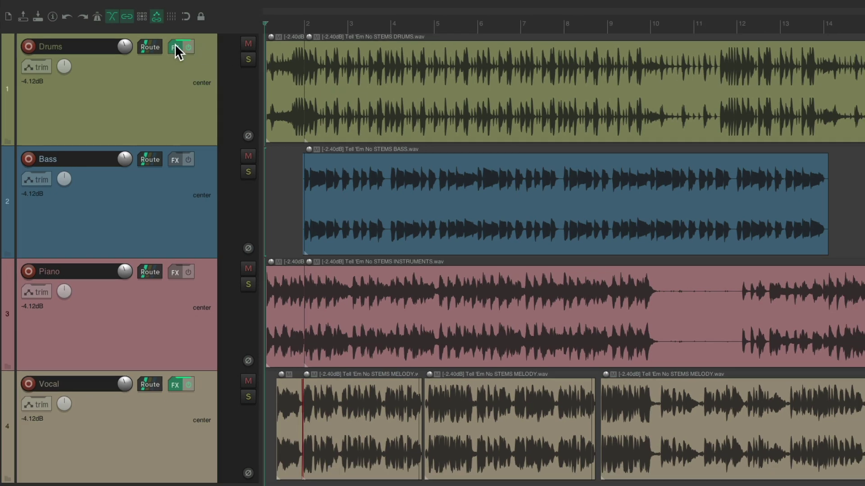
pyautogui.click(175, 46)
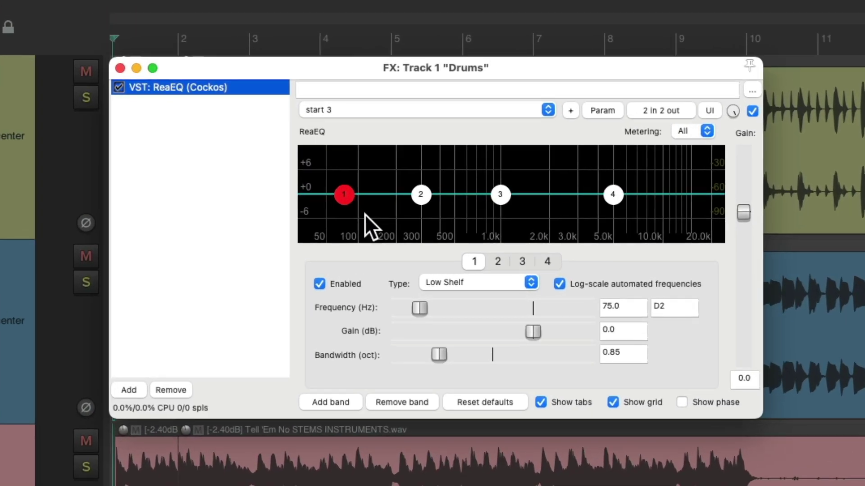
pyautogui.press('?')
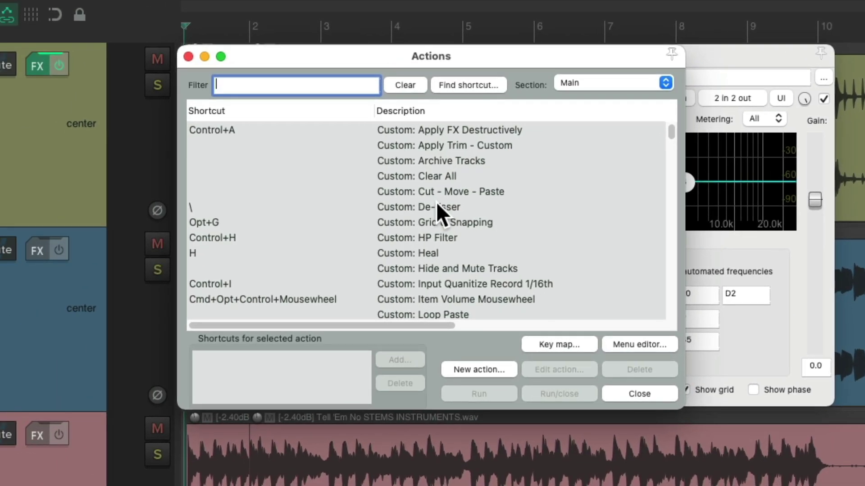
pyautogui.press('Escape')
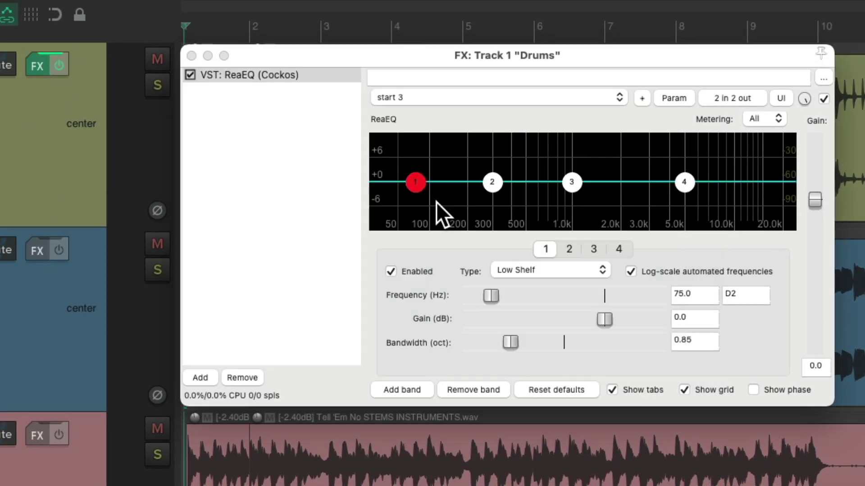
pyautogui.click(191, 55)
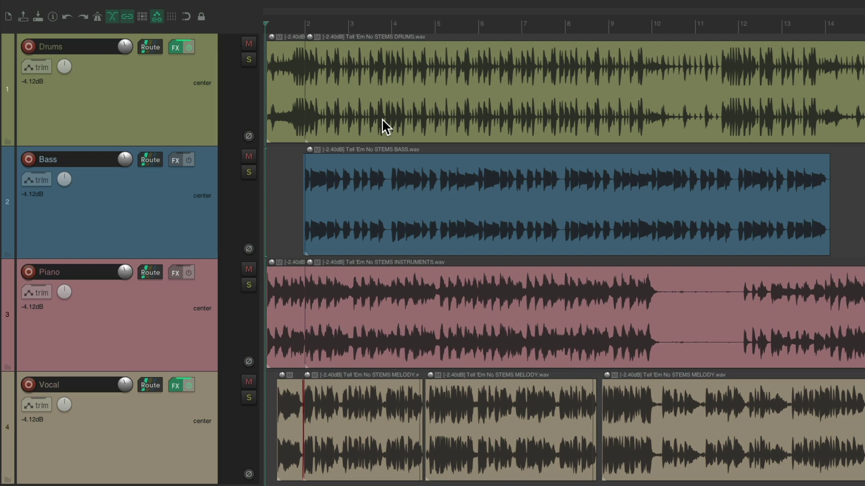
# Open the Screensets/Layouts window and test showing the action list with that window in focus.
pyautogui.press('super+e')
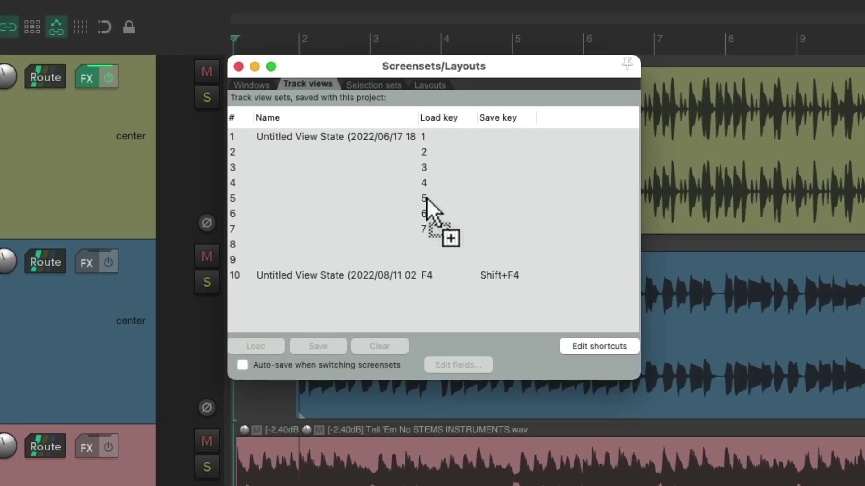
pyautogui.hotkey('shift', '/')
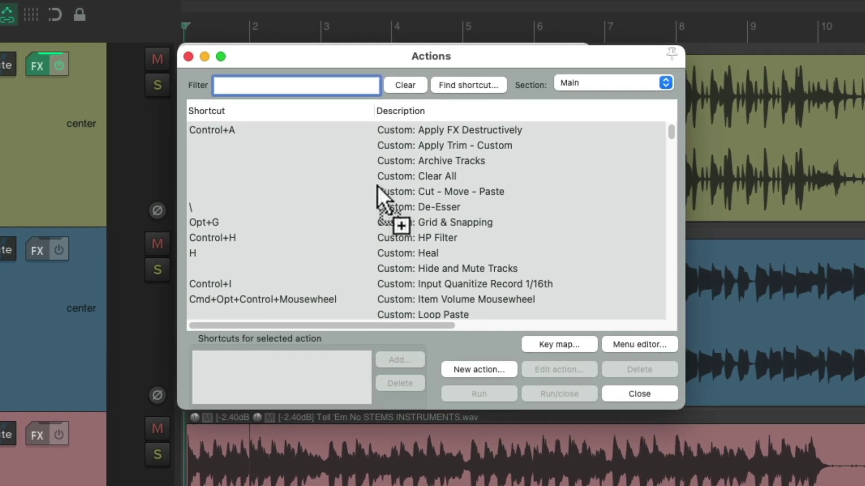
pyautogui.press('Escape')
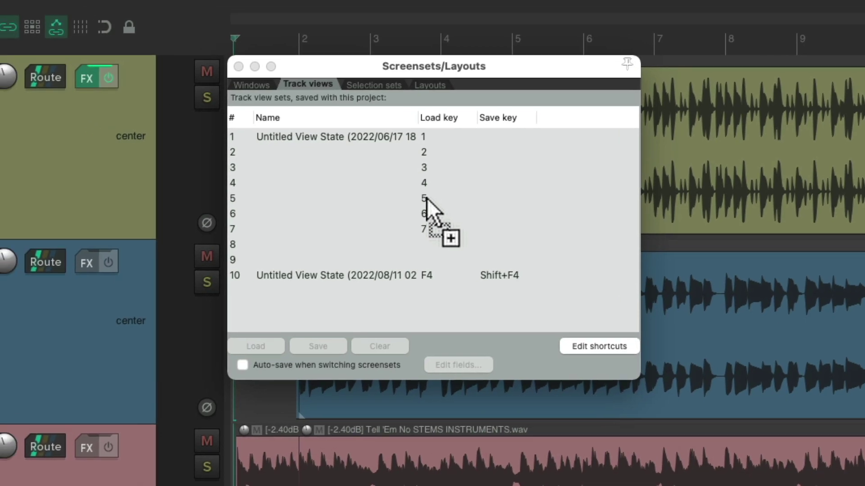
# Open the Project Bay, test showing the action list with it in focus, and close the Project Bay.
pyautogui.press('super+b')
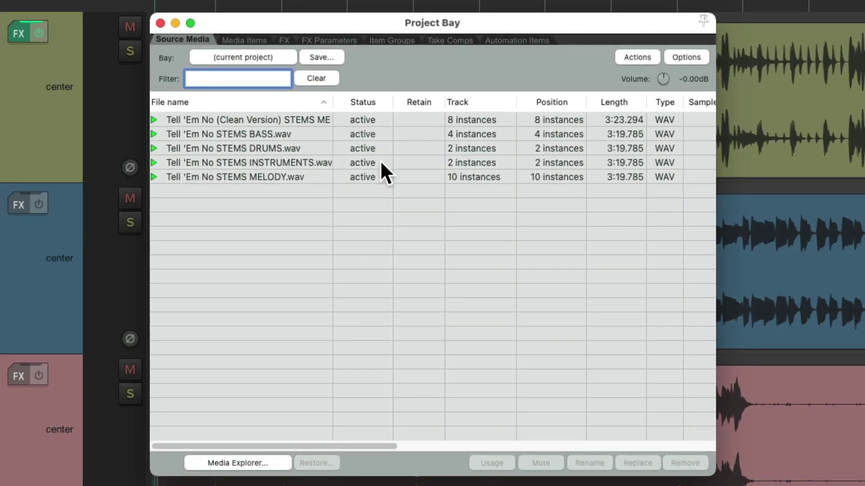
pyautogui.hotkey('shift', '/')
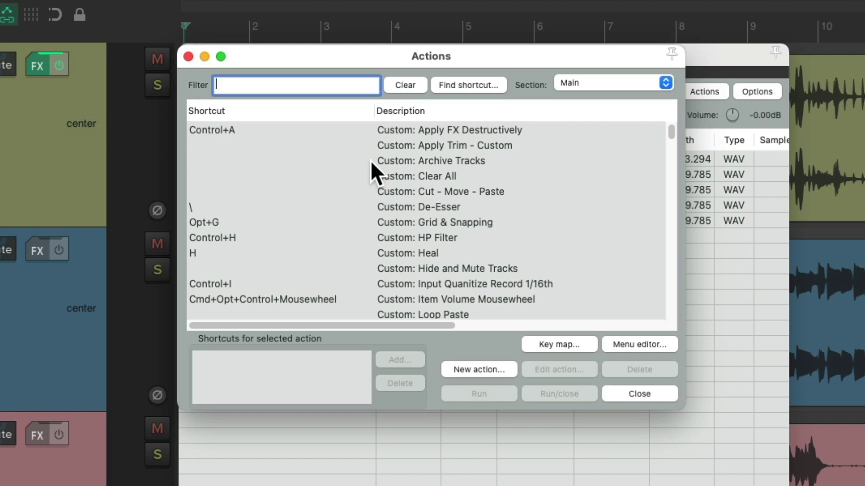
pyautogui.press('Escape')
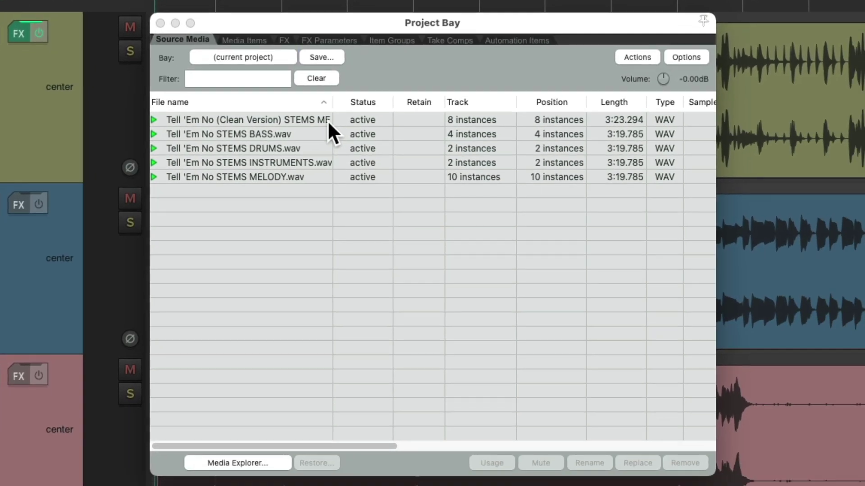
pyautogui.press('super+b')
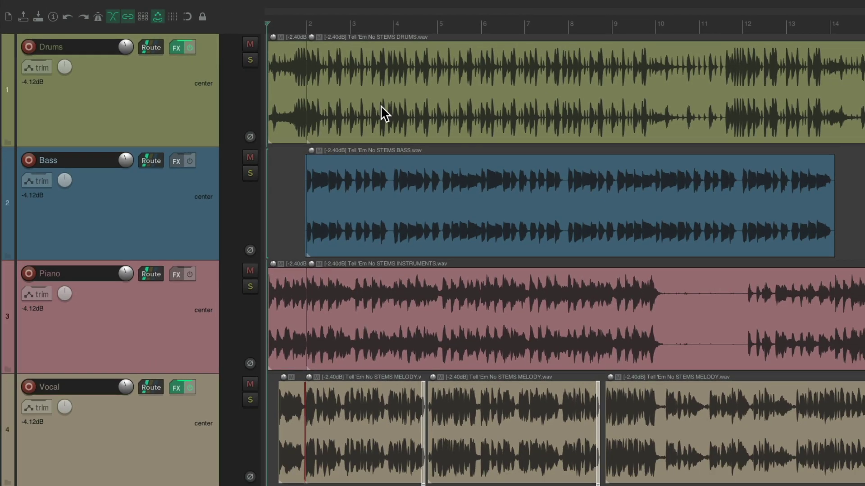
# Open the Bass item's properties and test showing the action list while the take name field is active.
pyautogui.doubleClick(421, 170)
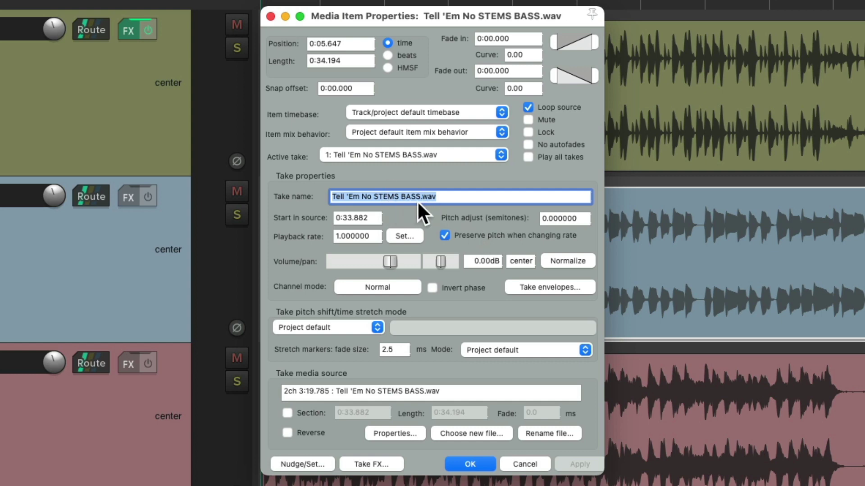
pyautogui.press('?')
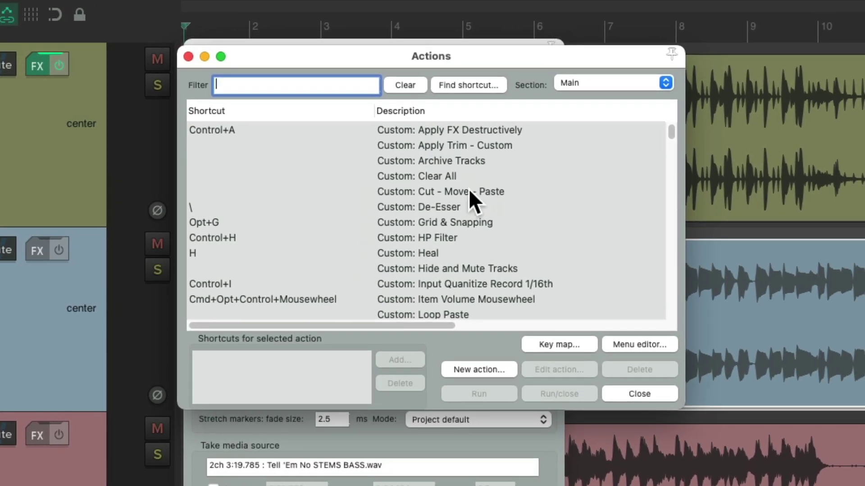